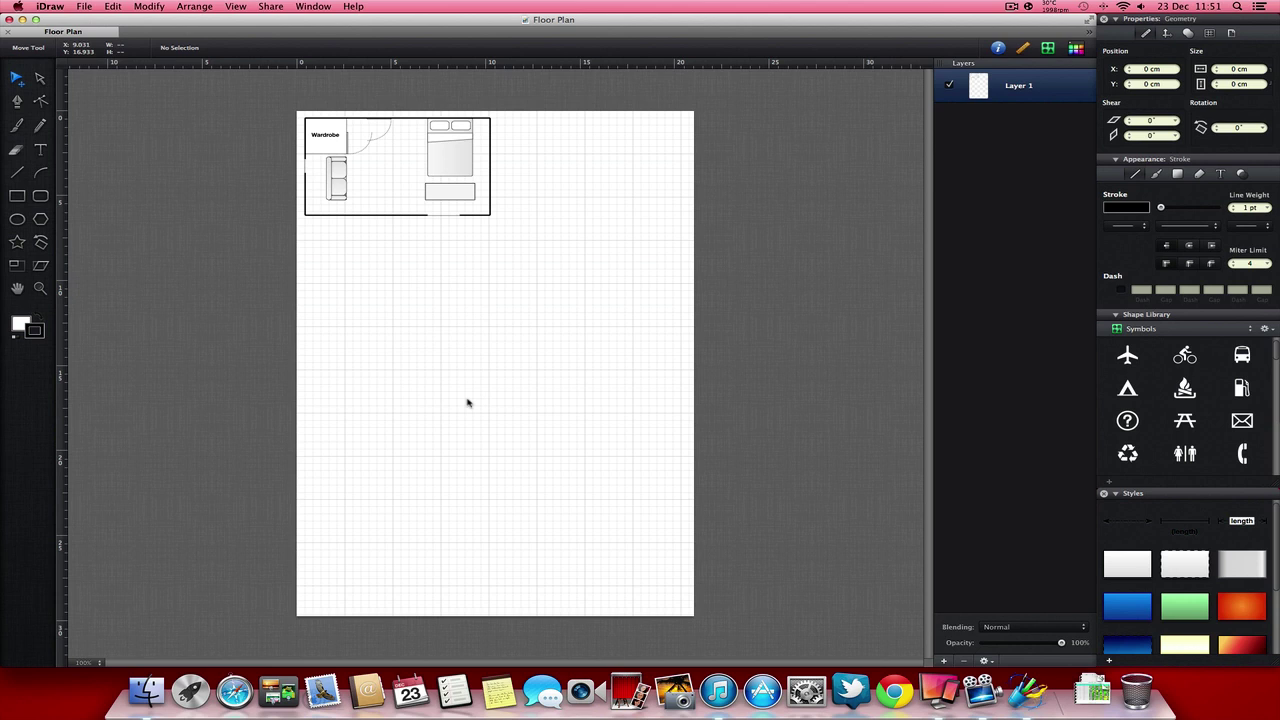
click(1216, 34)
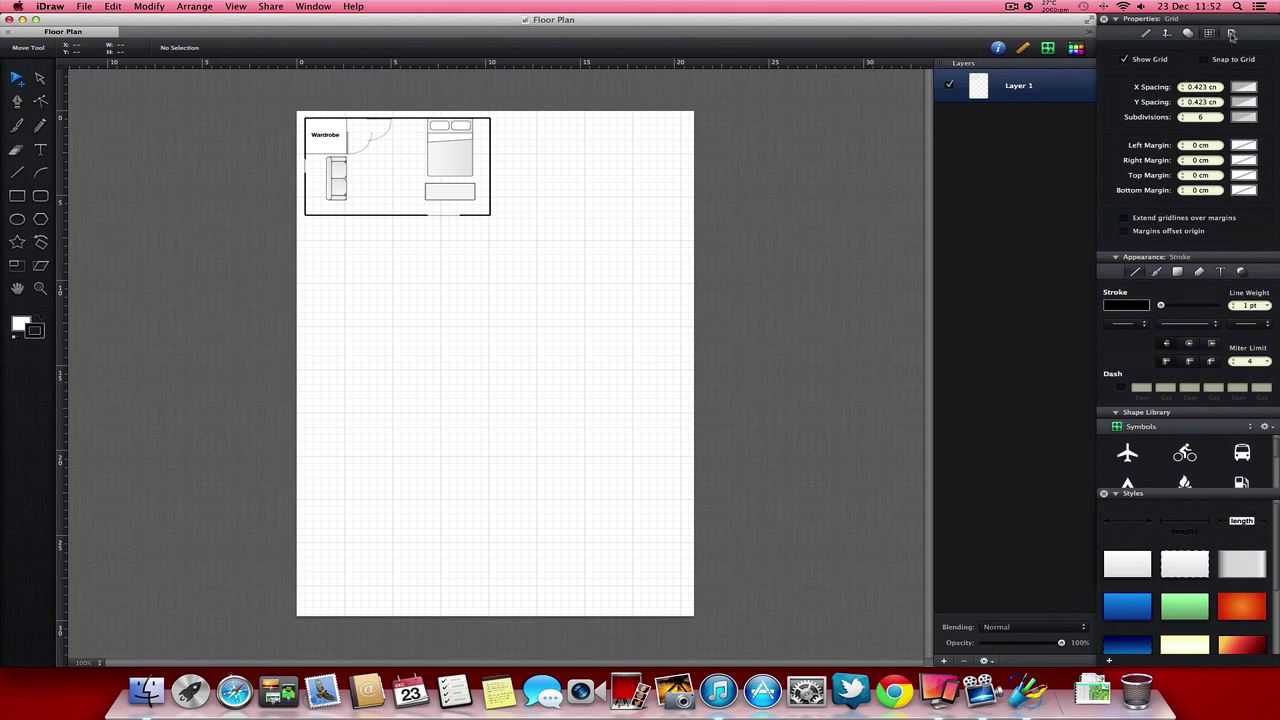
click(1231, 34)
click(648, 148)
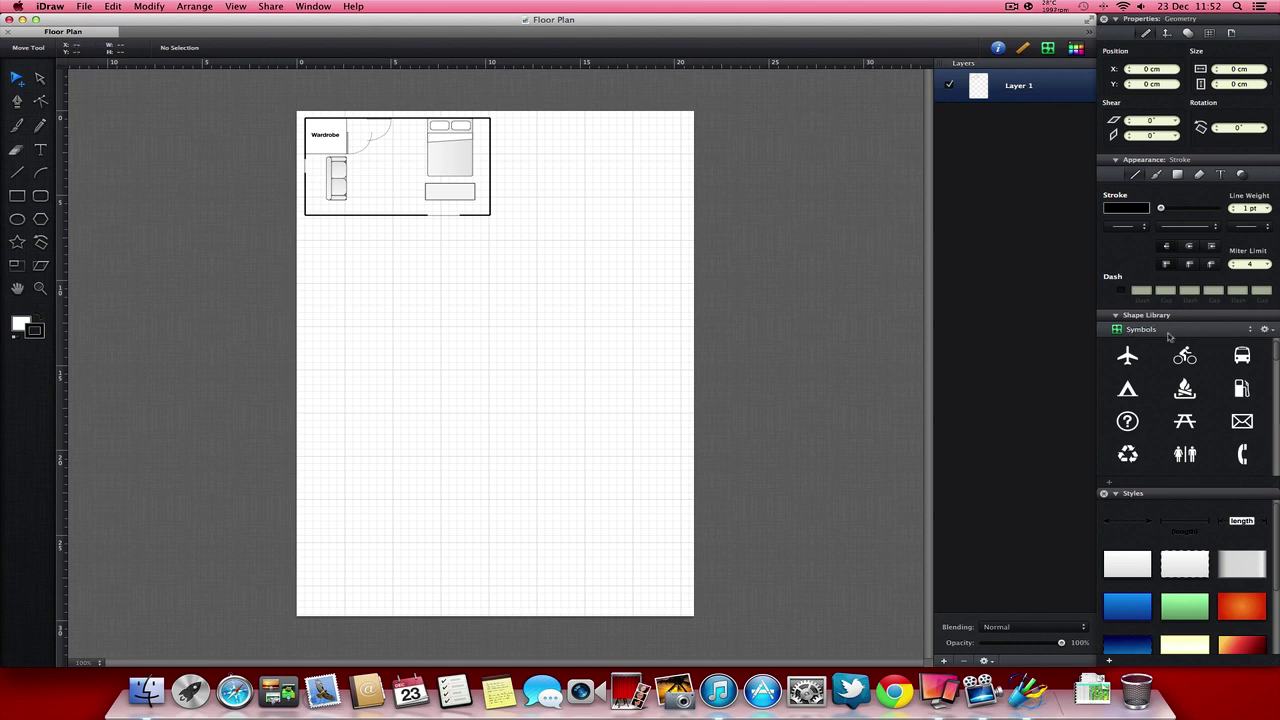
scroll(1166, 392, down, 4)
scroll(1166, 392, down, 5)
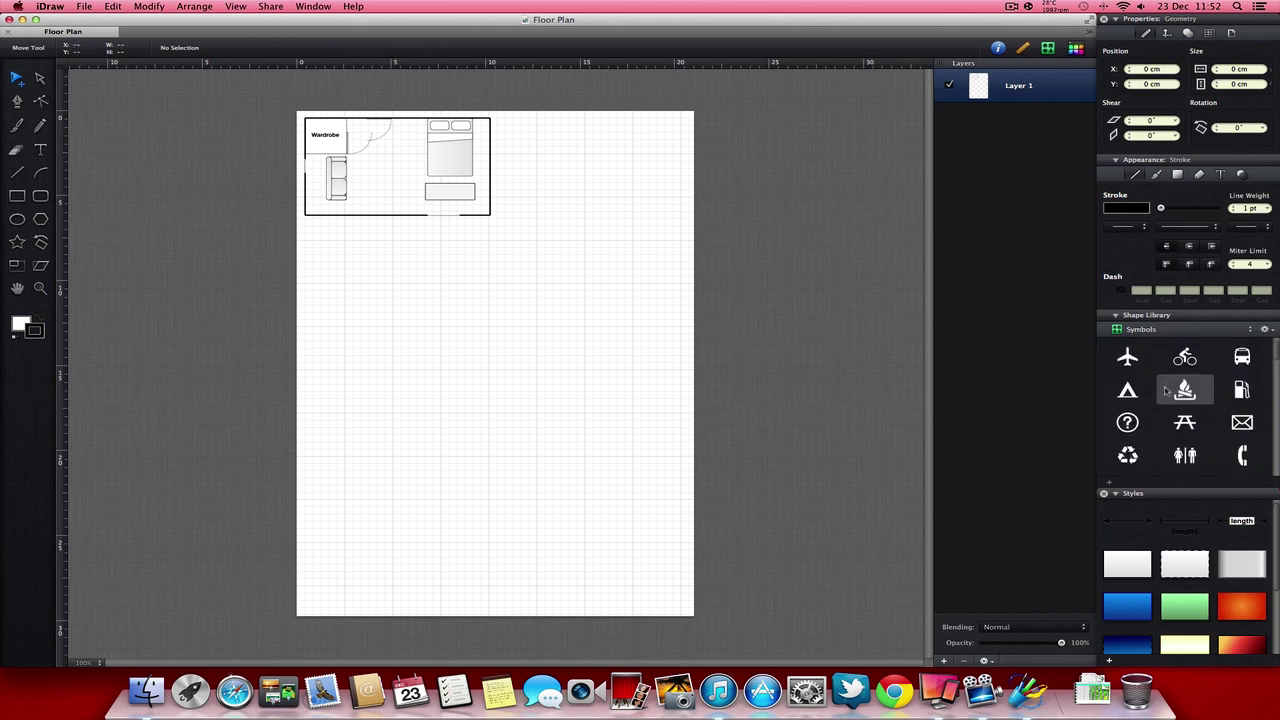
scroll(1166, 394, down, 5)
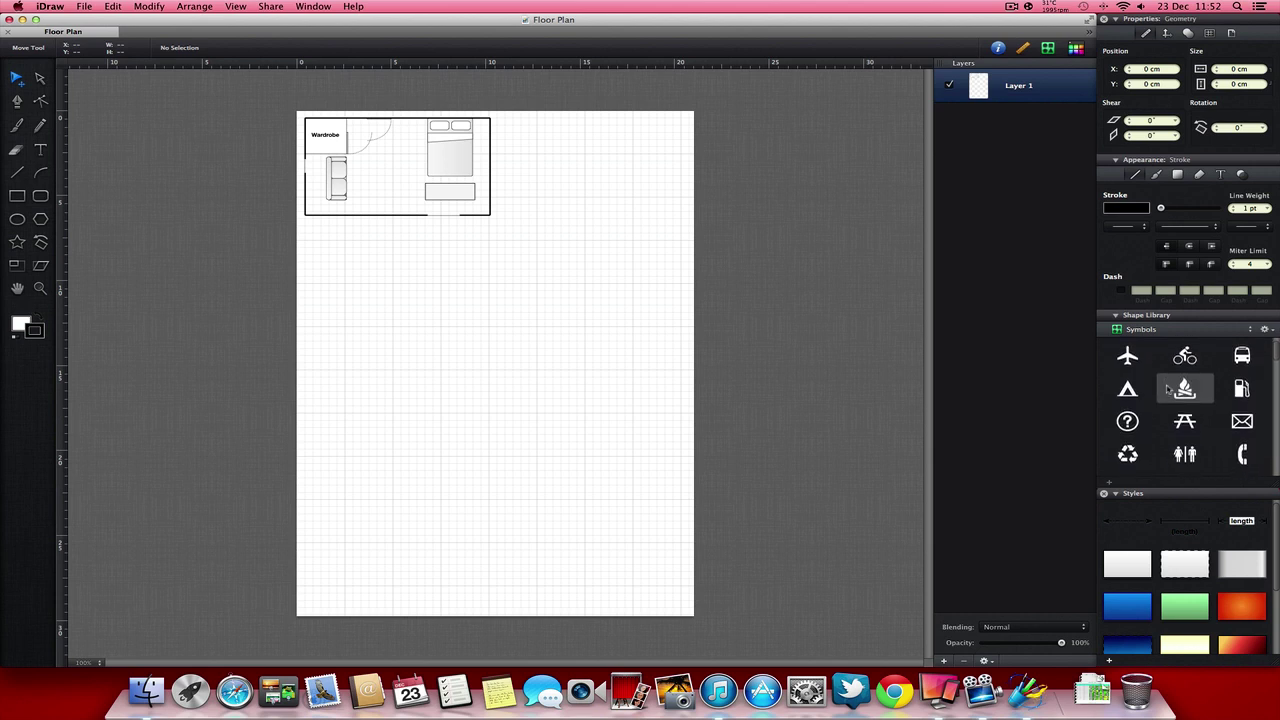
click(1251, 330)
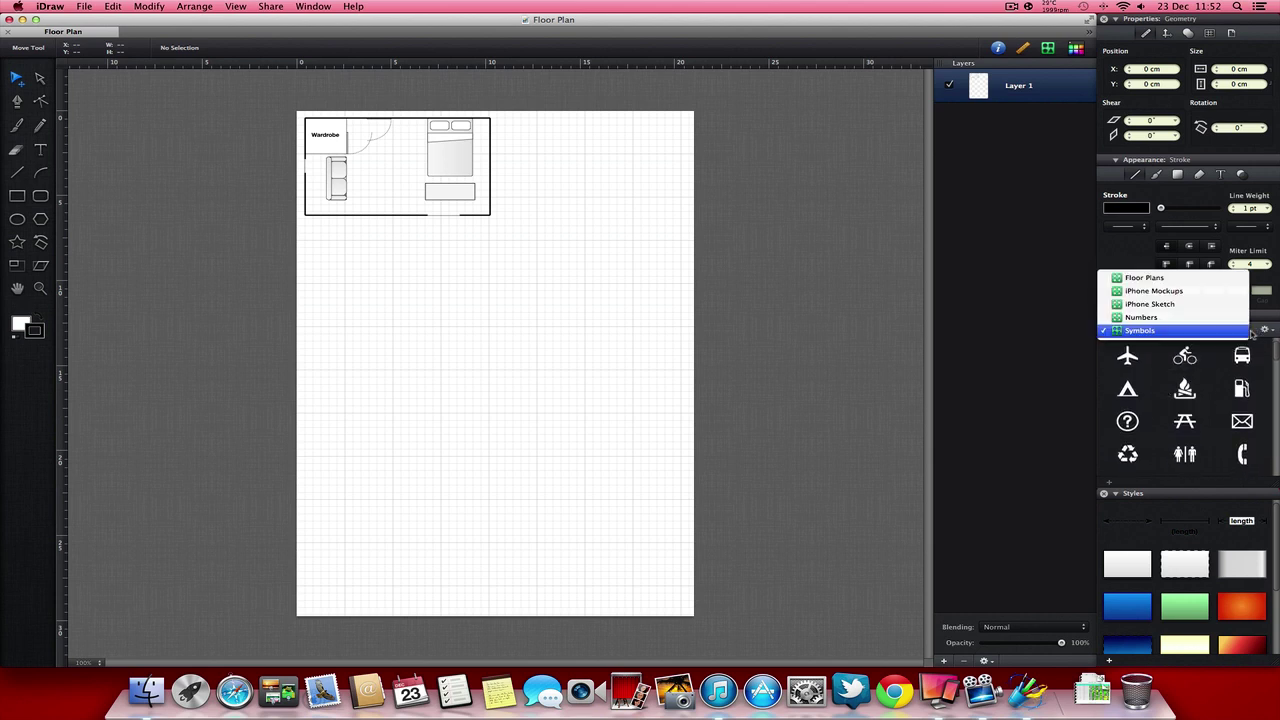
click(1205, 279)
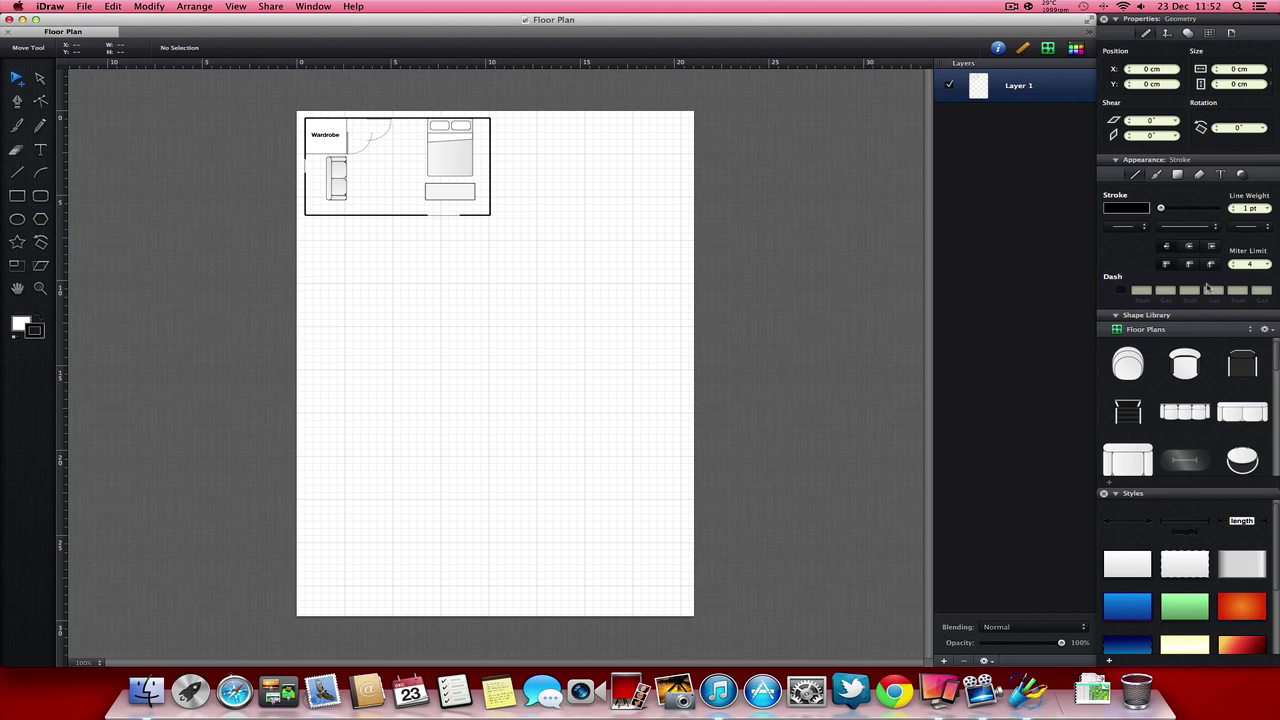
scroll(1239, 362, down, 6)
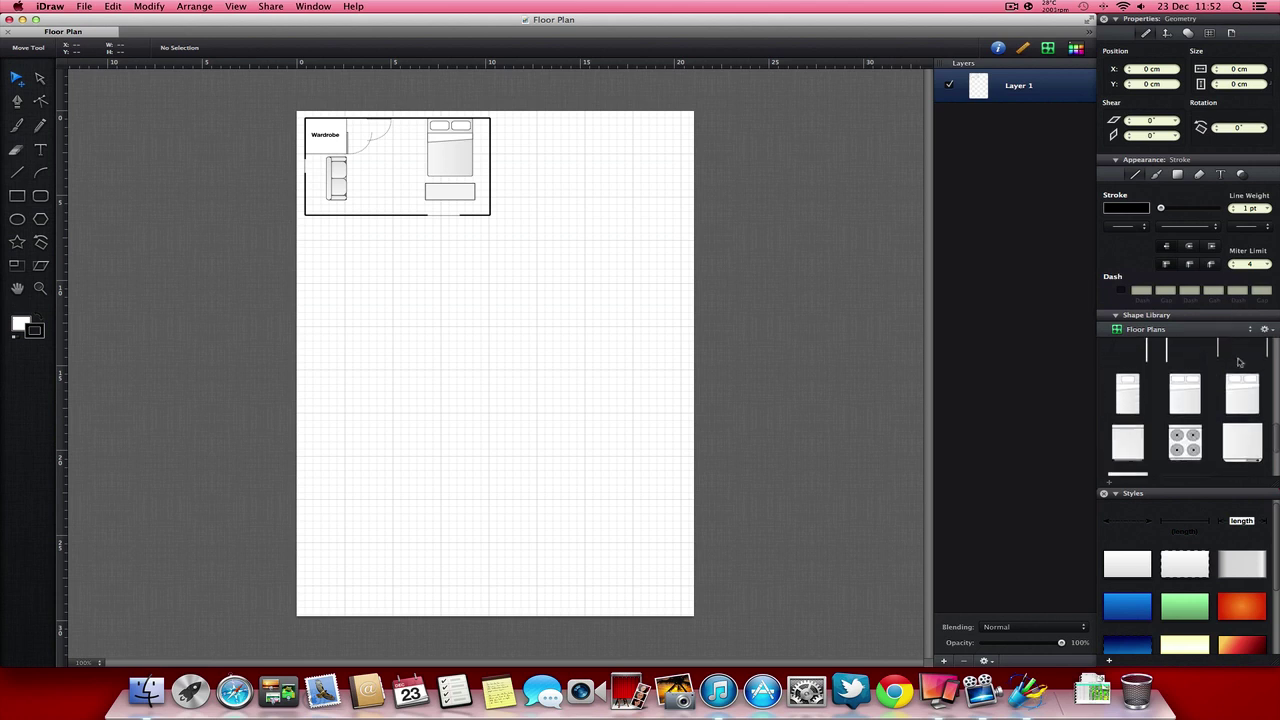
scroll(1239, 362, up, 2)
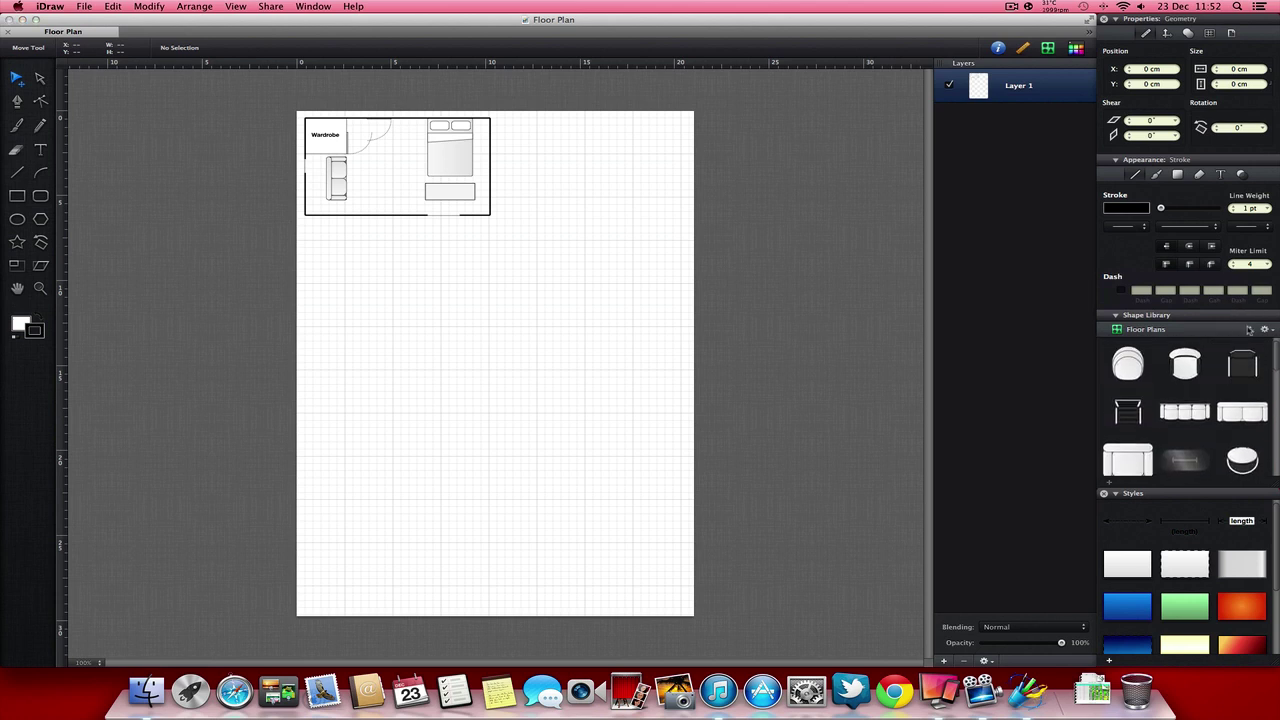
click(1249, 329)
click(1214, 349)
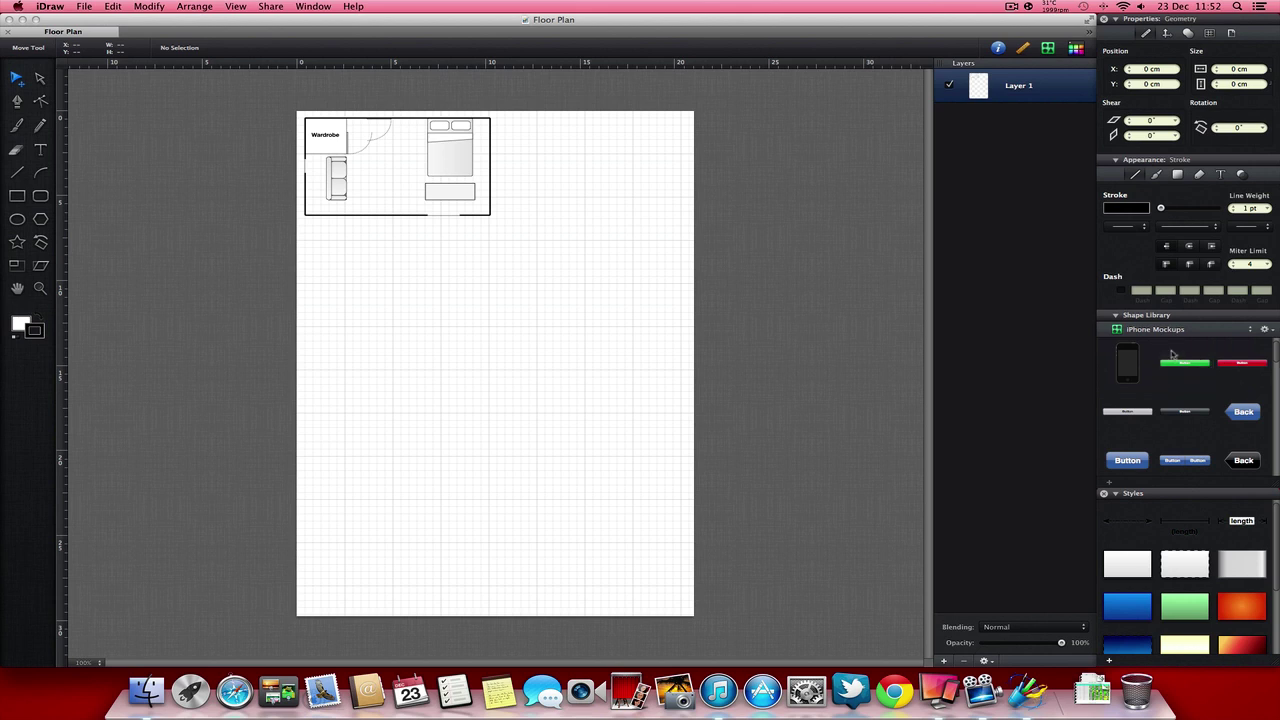
drag(1131, 359, 561, 347)
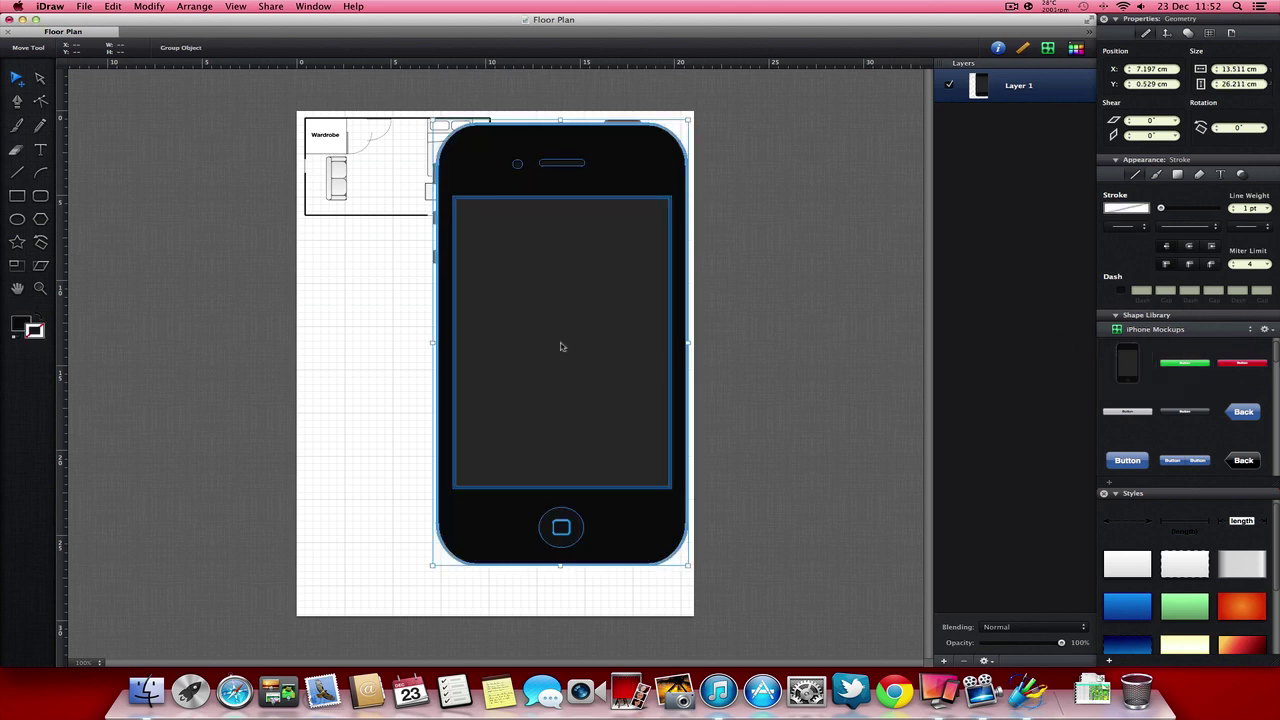
click(366, 434)
click(553, 415)
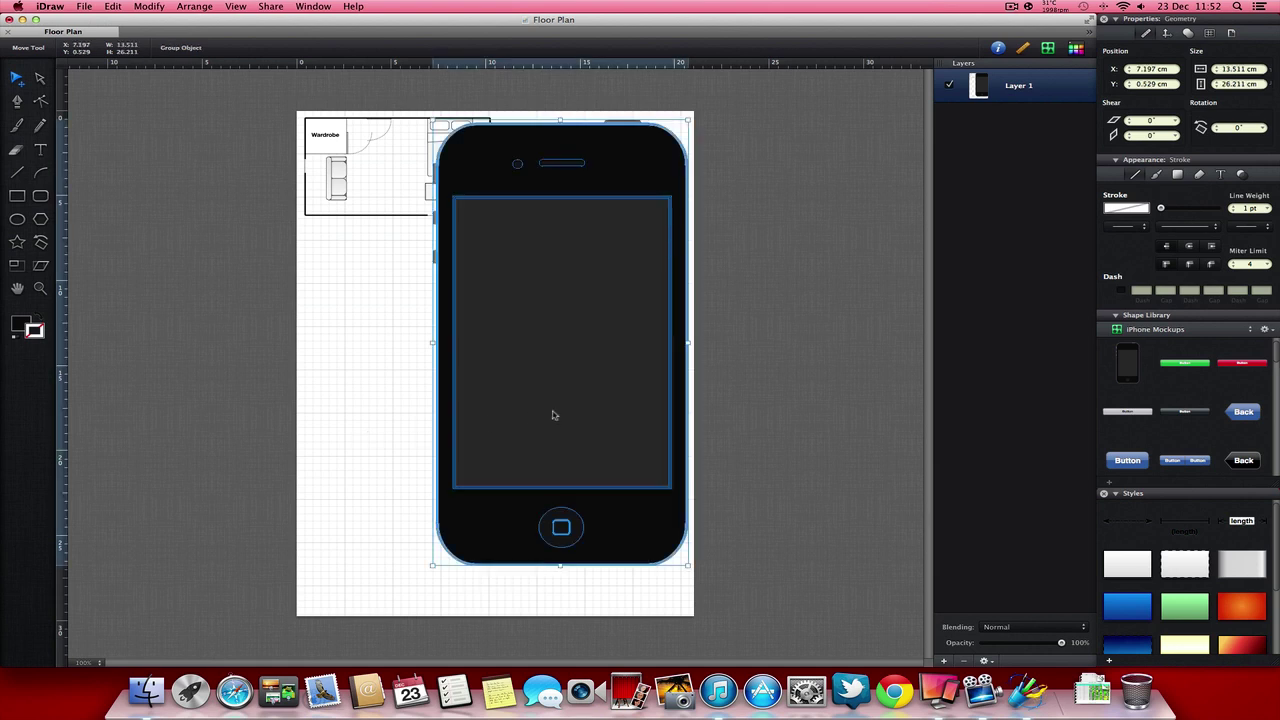
key(Delete)
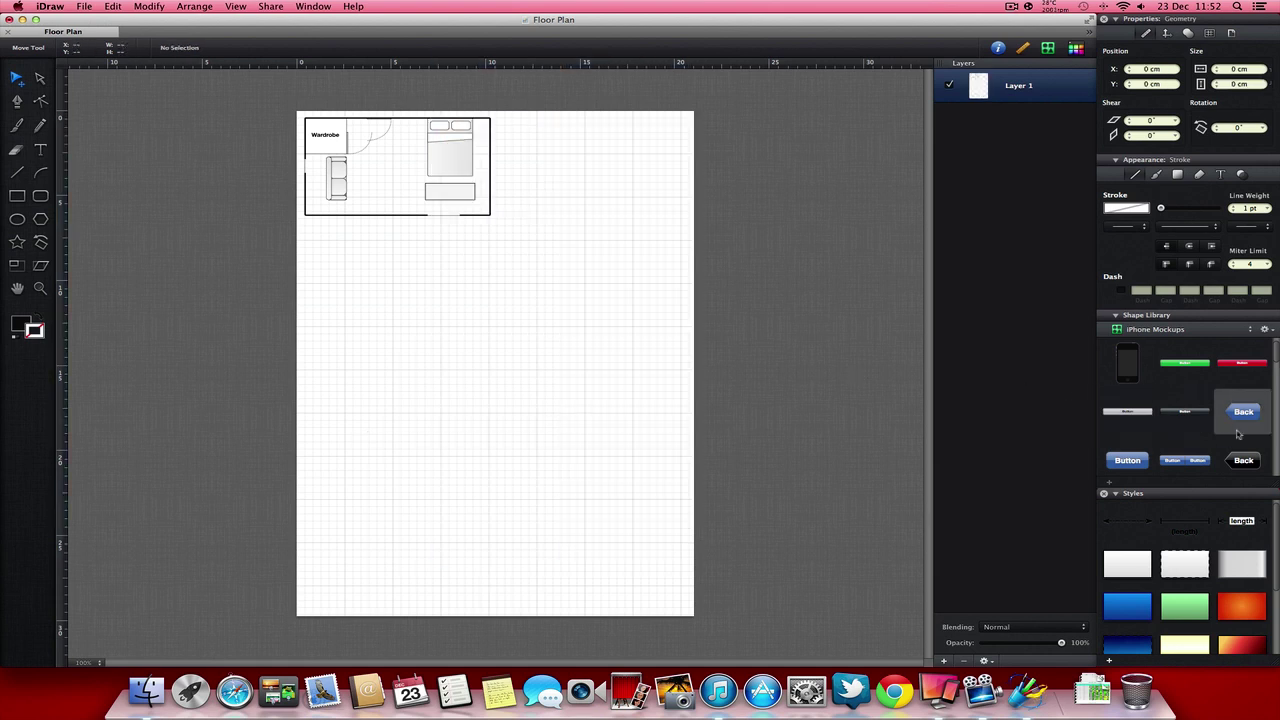
scroll(1185, 405, down, 3)
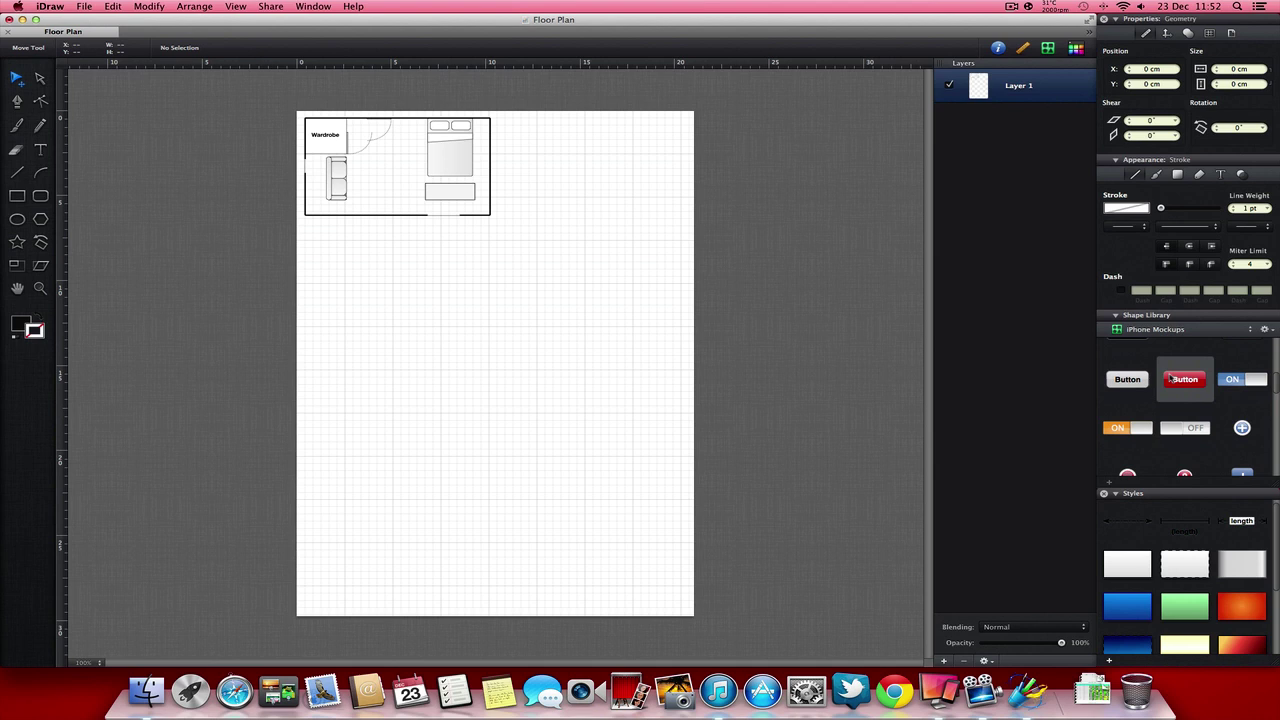
scroll(1170, 378, down, 3)
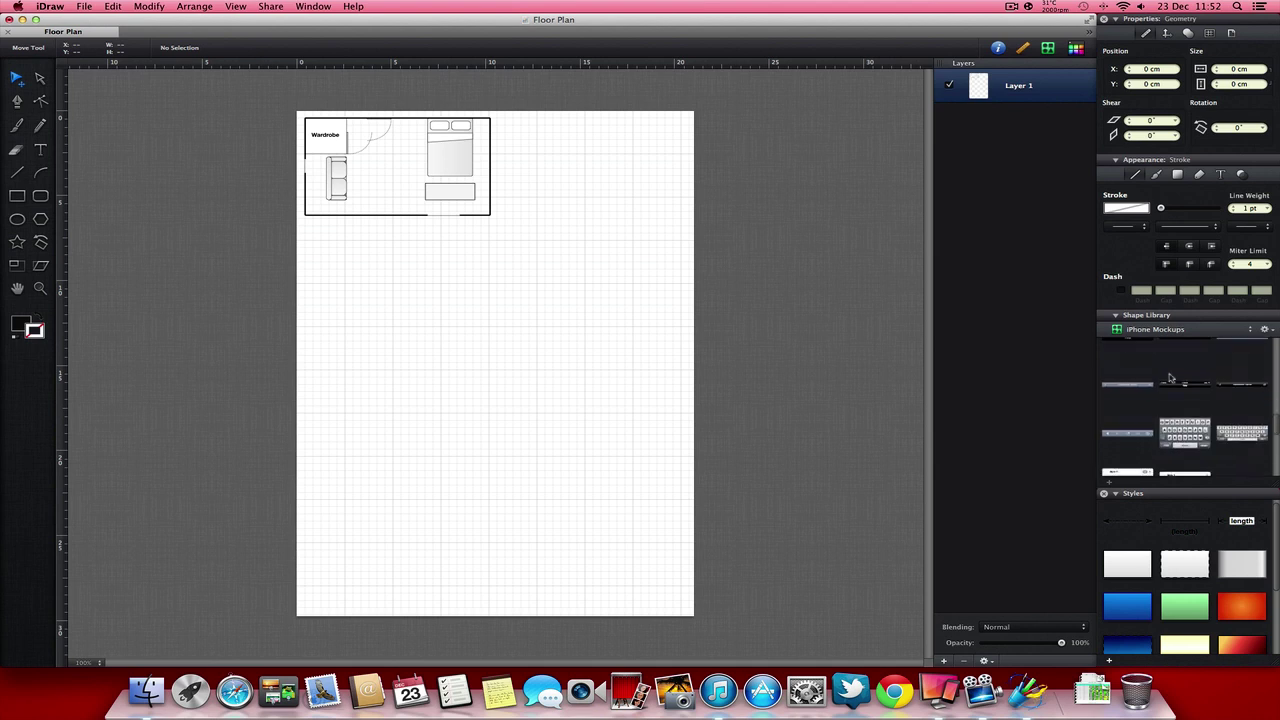
click(1235, 332)
click(1228, 343)
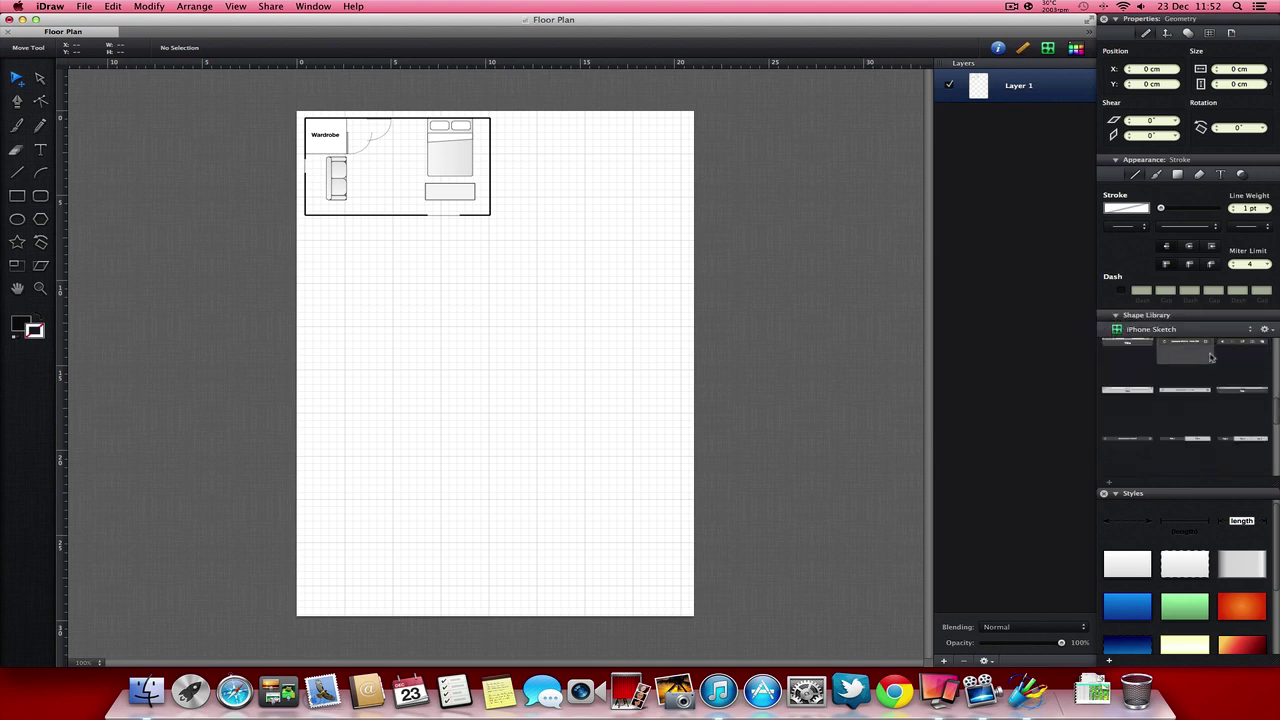
click(1191, 330)
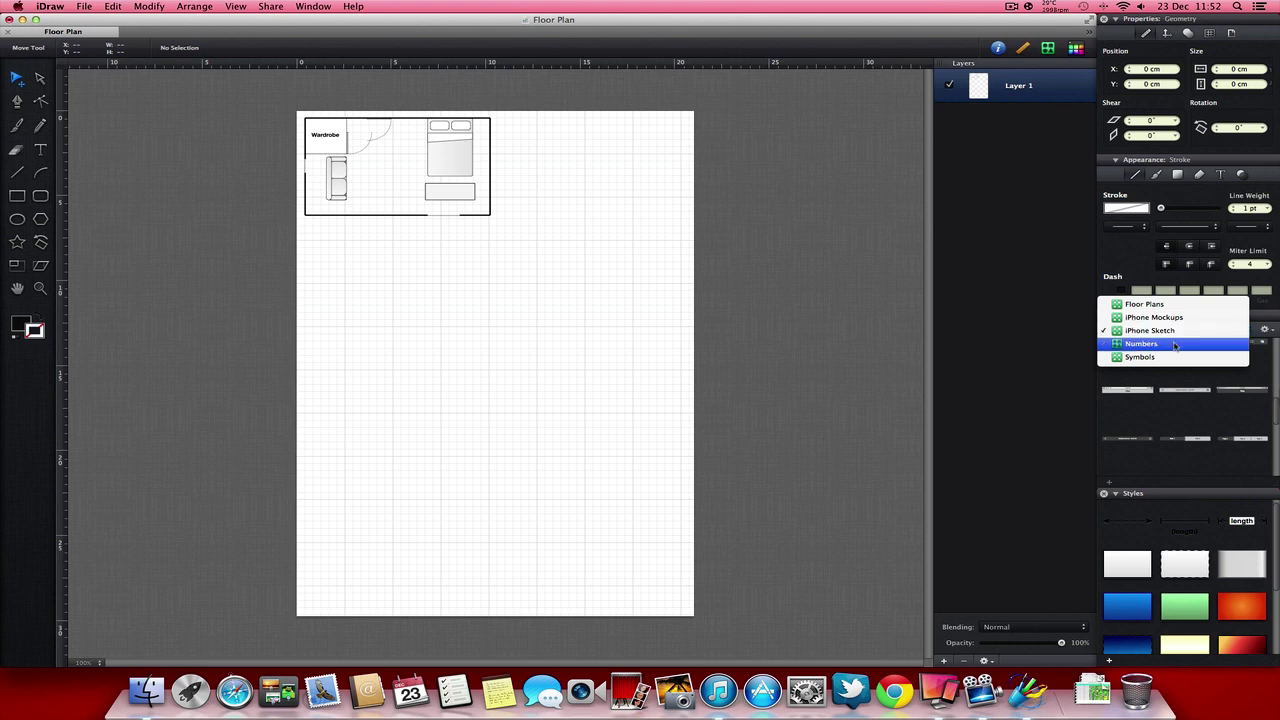
click(1177, 344)
scroll(1240, 368, up, 10)
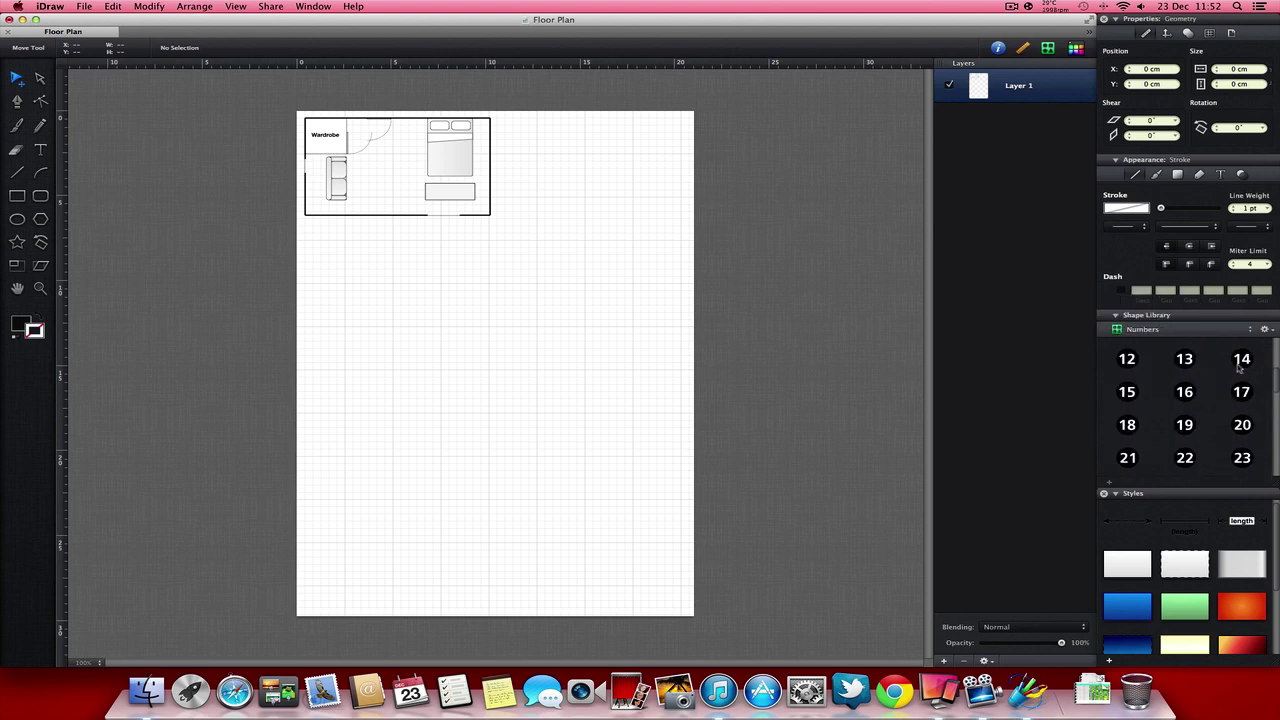
click(1220, 330)
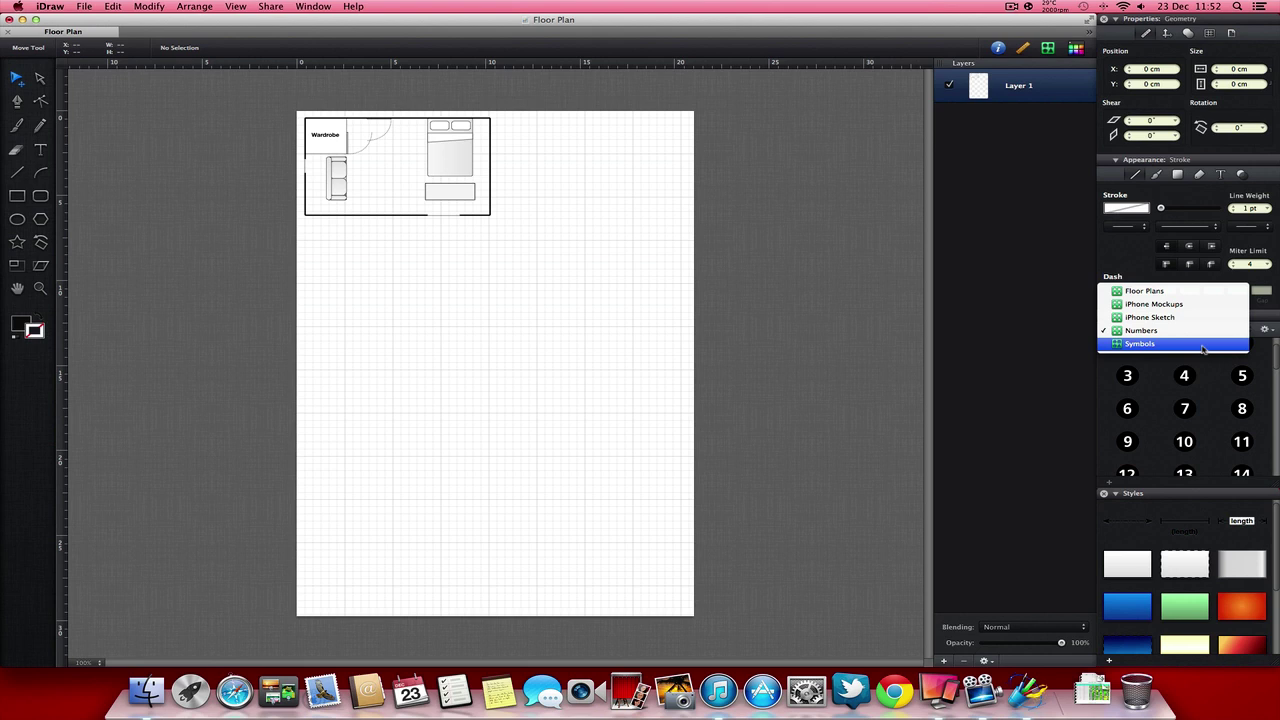
click(1204, 344)
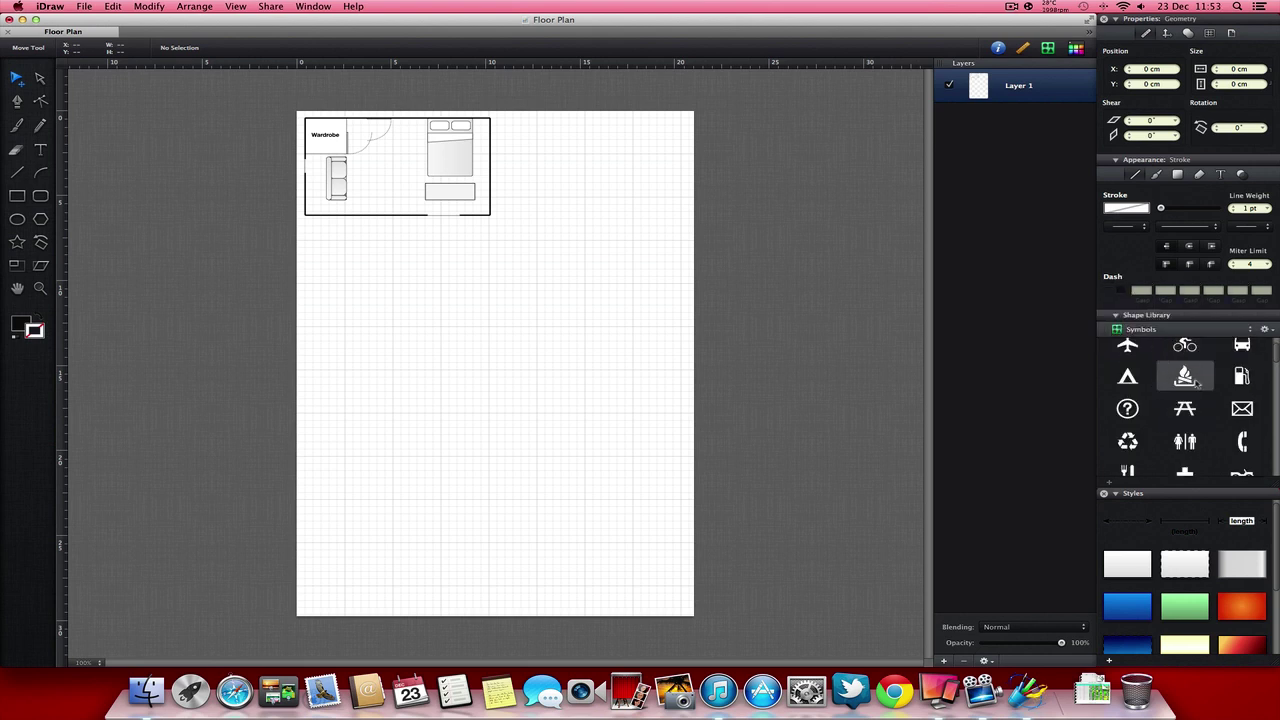
scroll(1197, 385, down, 1)
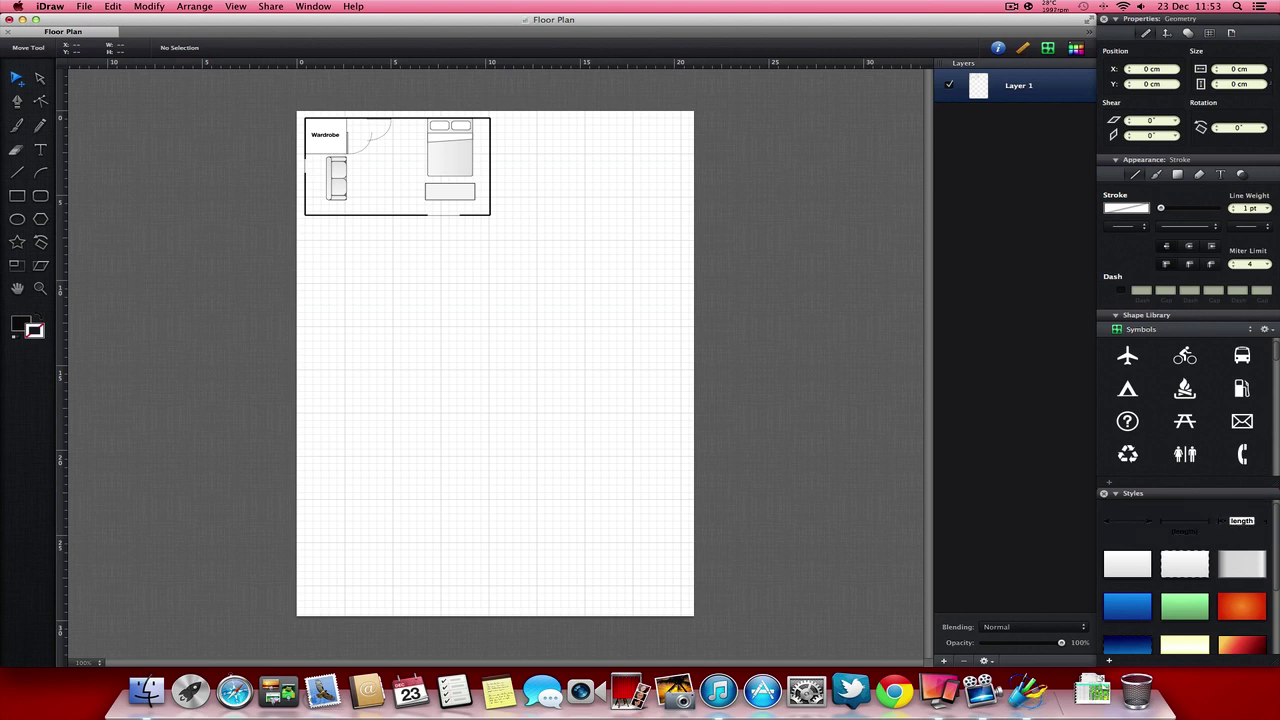
click(17, 196)
mouse_move(388, 313)
mouse_down()
mouse_move(457, 378)
mouse_move(440, 418)
mouse_move(425, 336)
mouse_move(492, 390)
mouse_move(503, 371)
mouse_move(492, 392)
mouse_move(540, 446)
mouse_up()
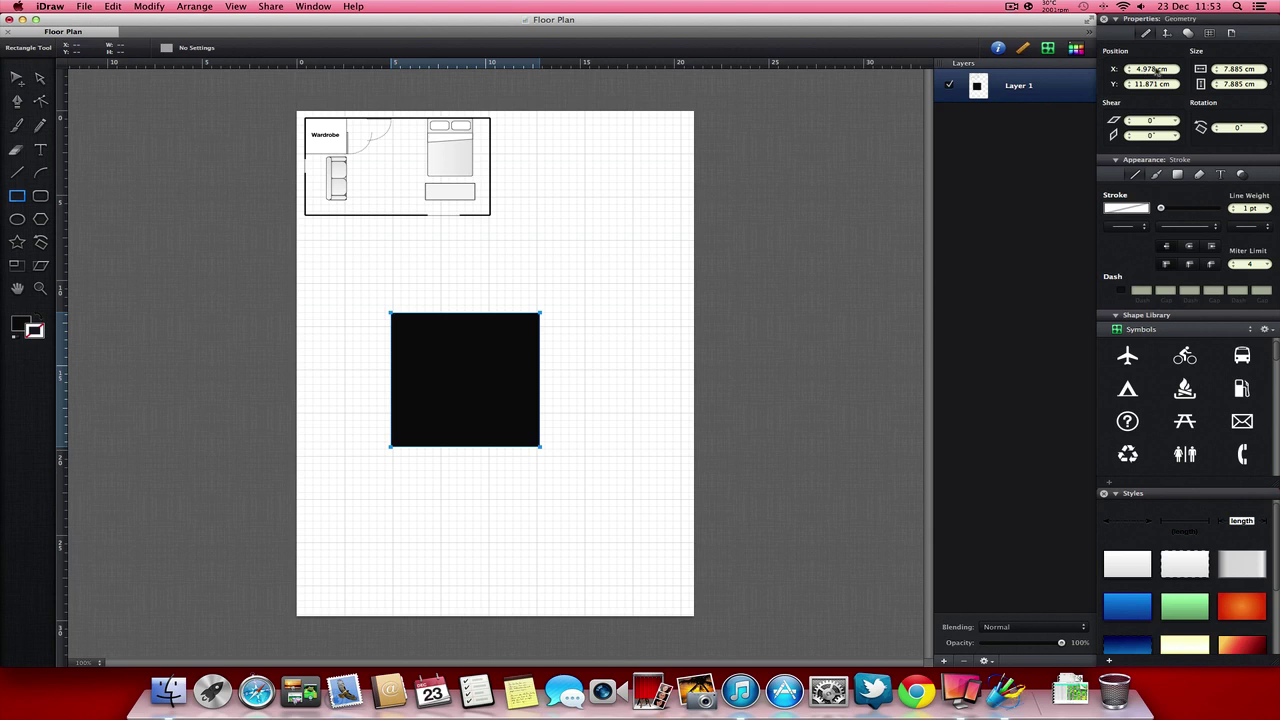
key(z)
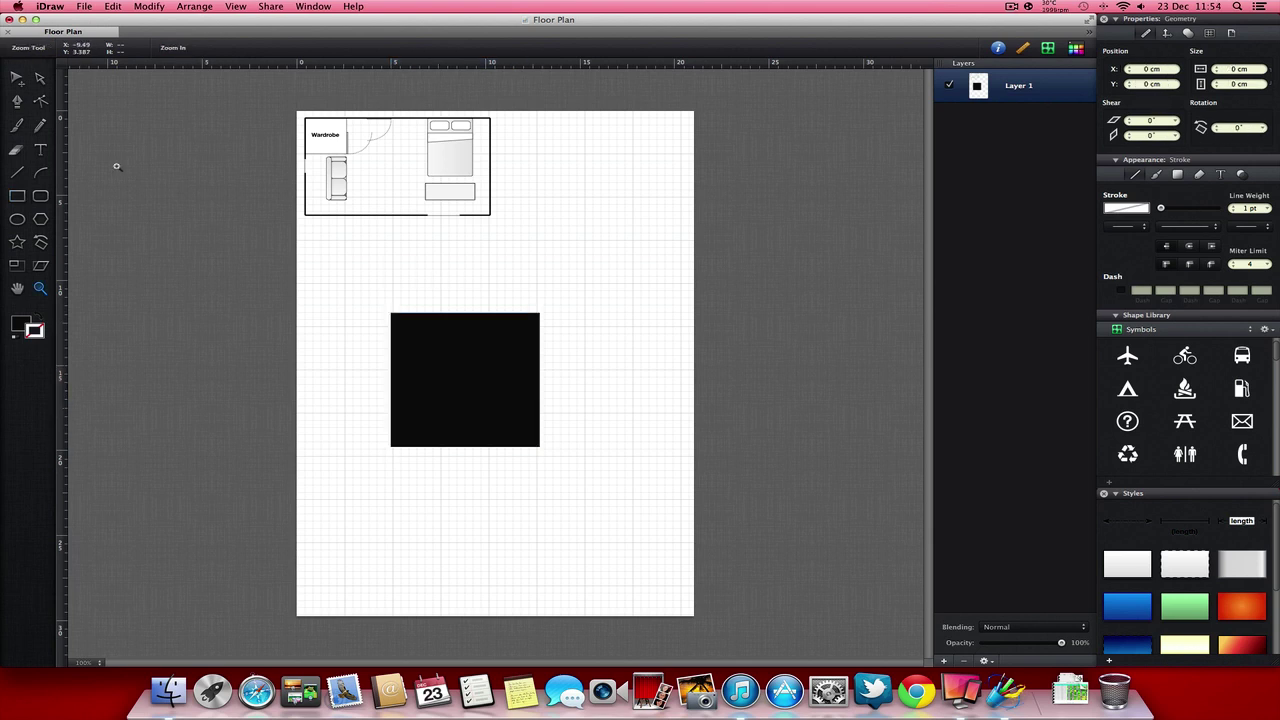
click(42, 102)
click(498, 387)
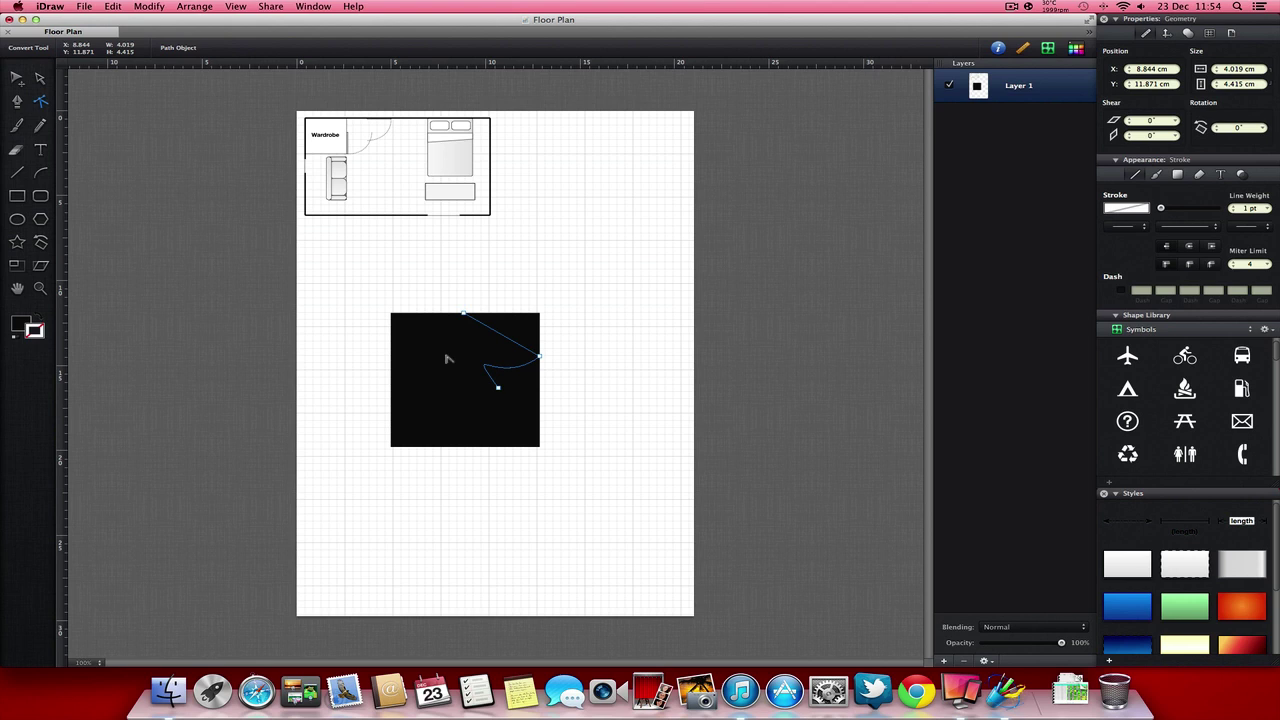
click(420, 398)
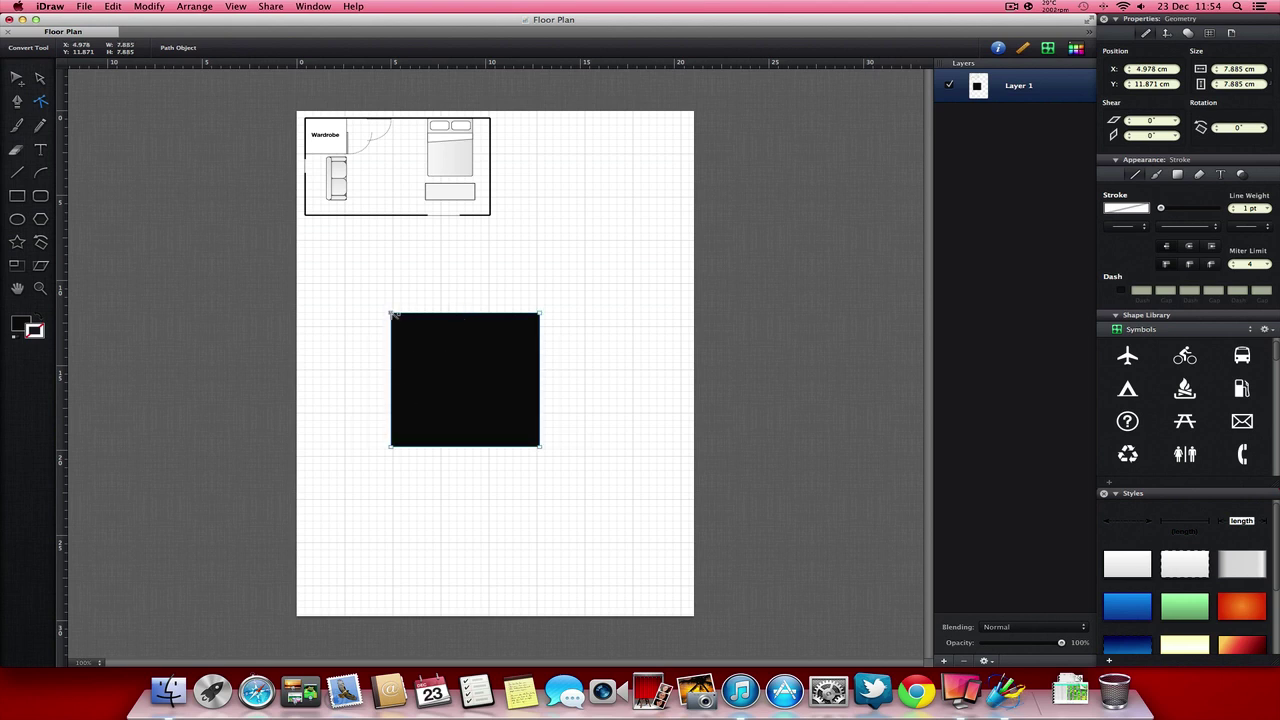
drag(393, 314, 494, 214)
key(Delete)
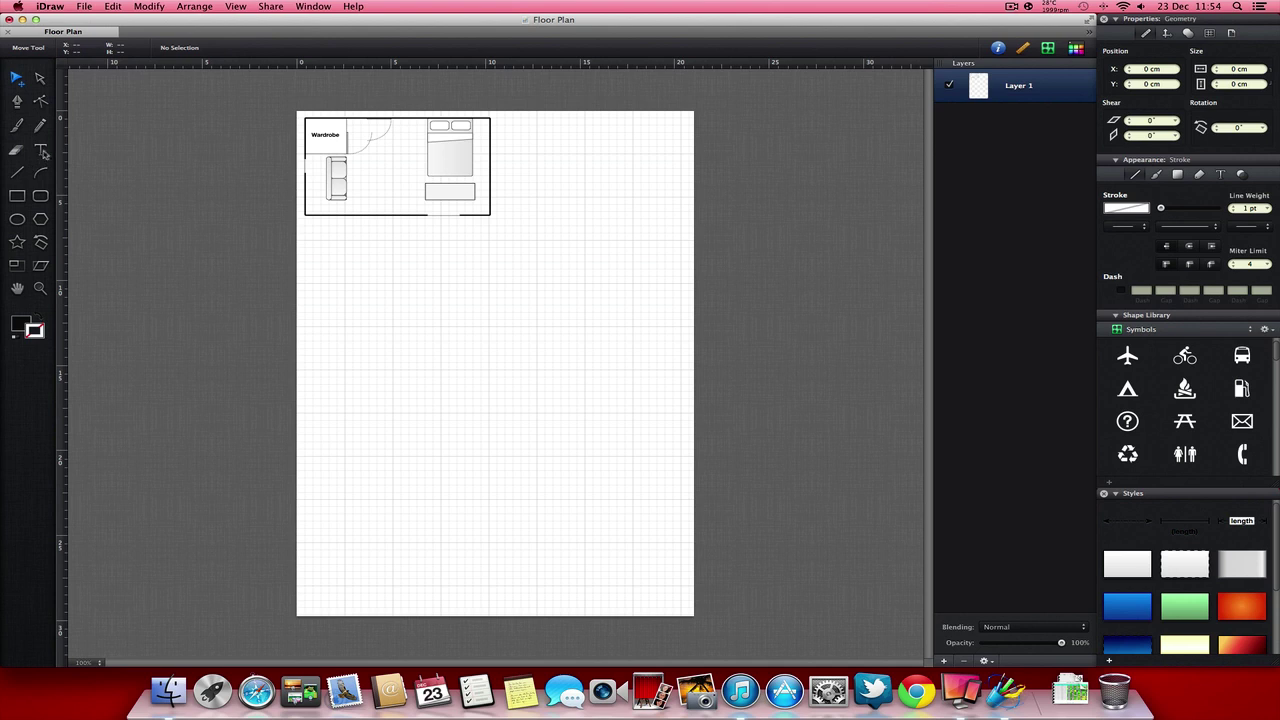
Add a red 'Test' text object below the floor plan and set it to 144 pt.
click(41, 150)
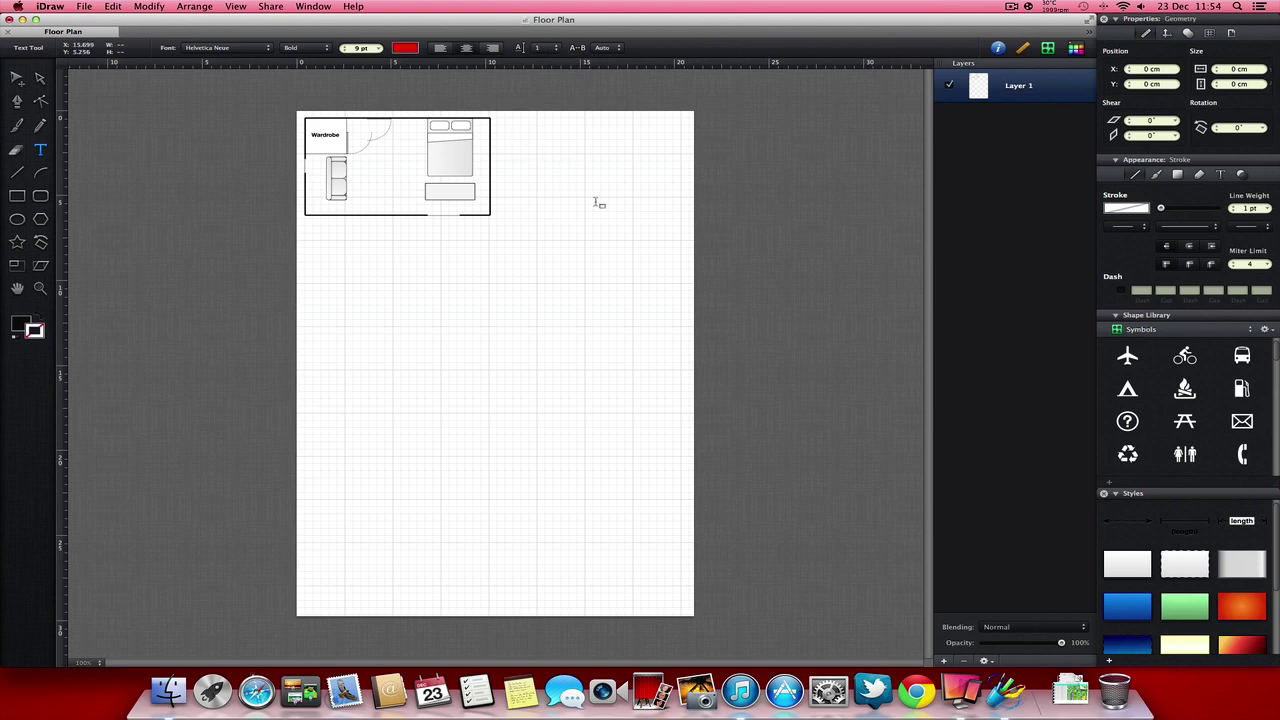
click(545, 235)
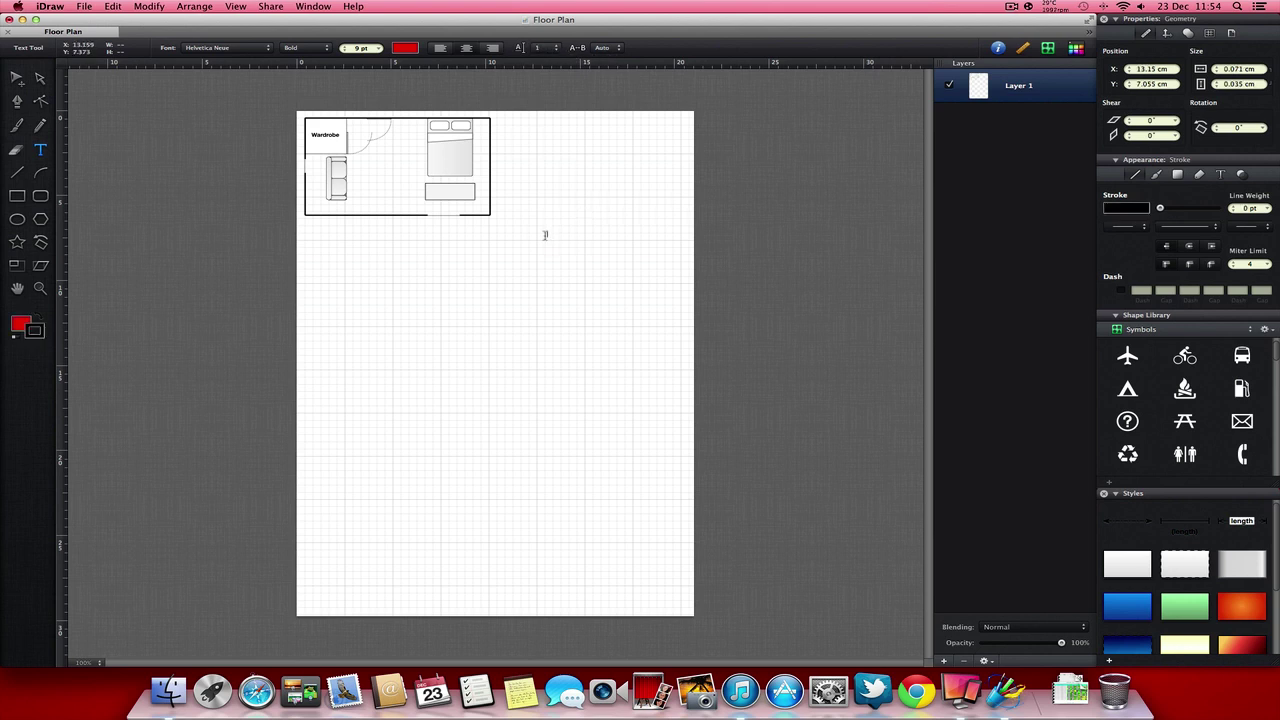
key(super+a)
click(378, 49)
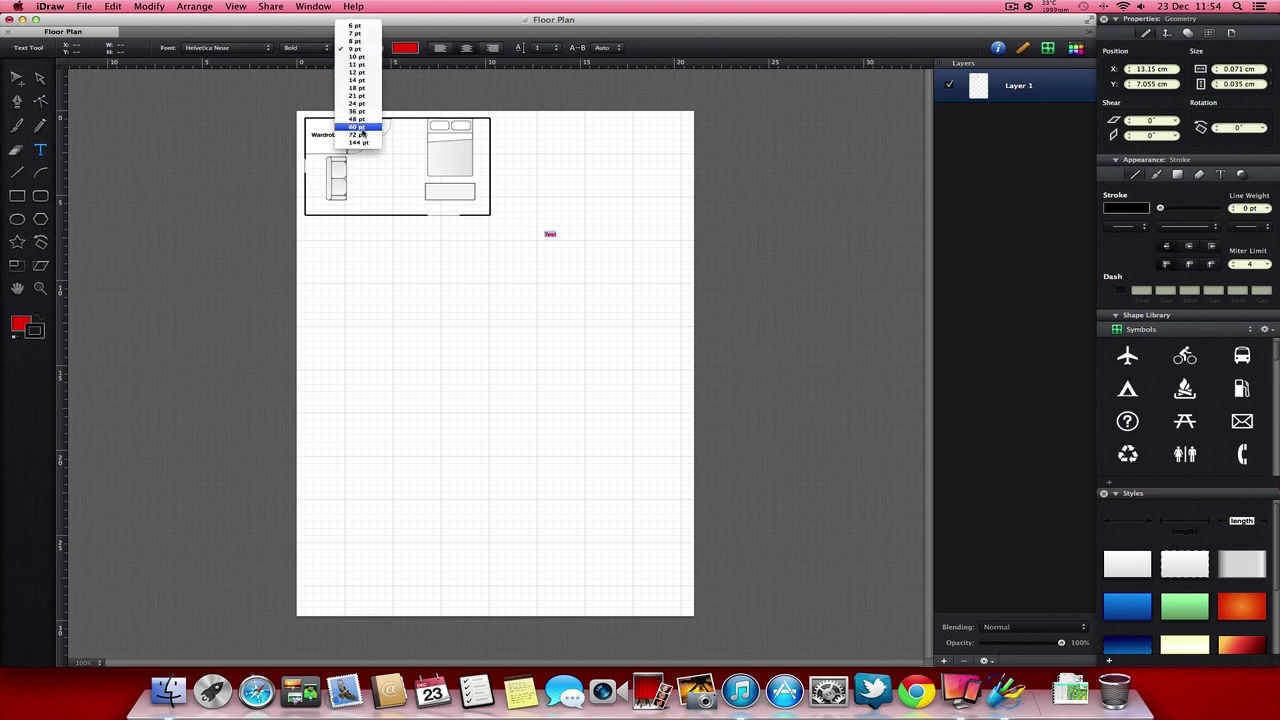
click(358, 145)
click(418, 169)
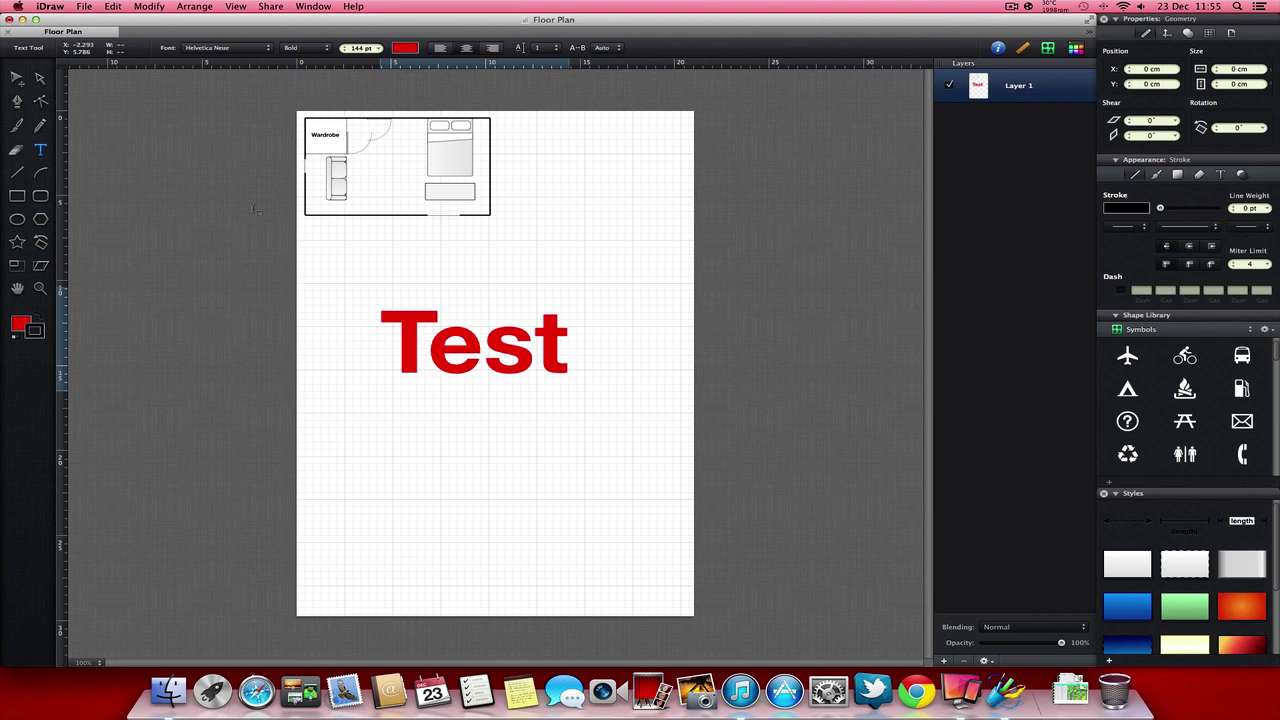
Exit text editing, select then deselect the Test text, and return to the Move tool.
click(41, 102)
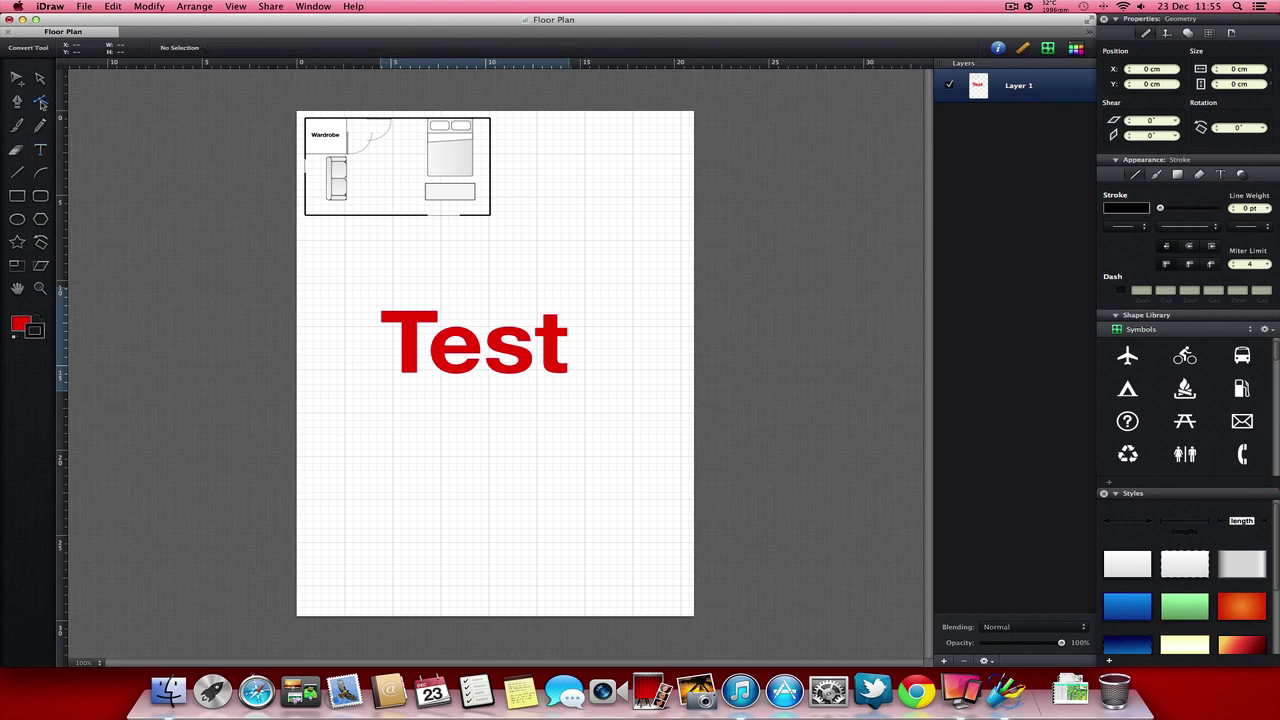
click(421, 326)
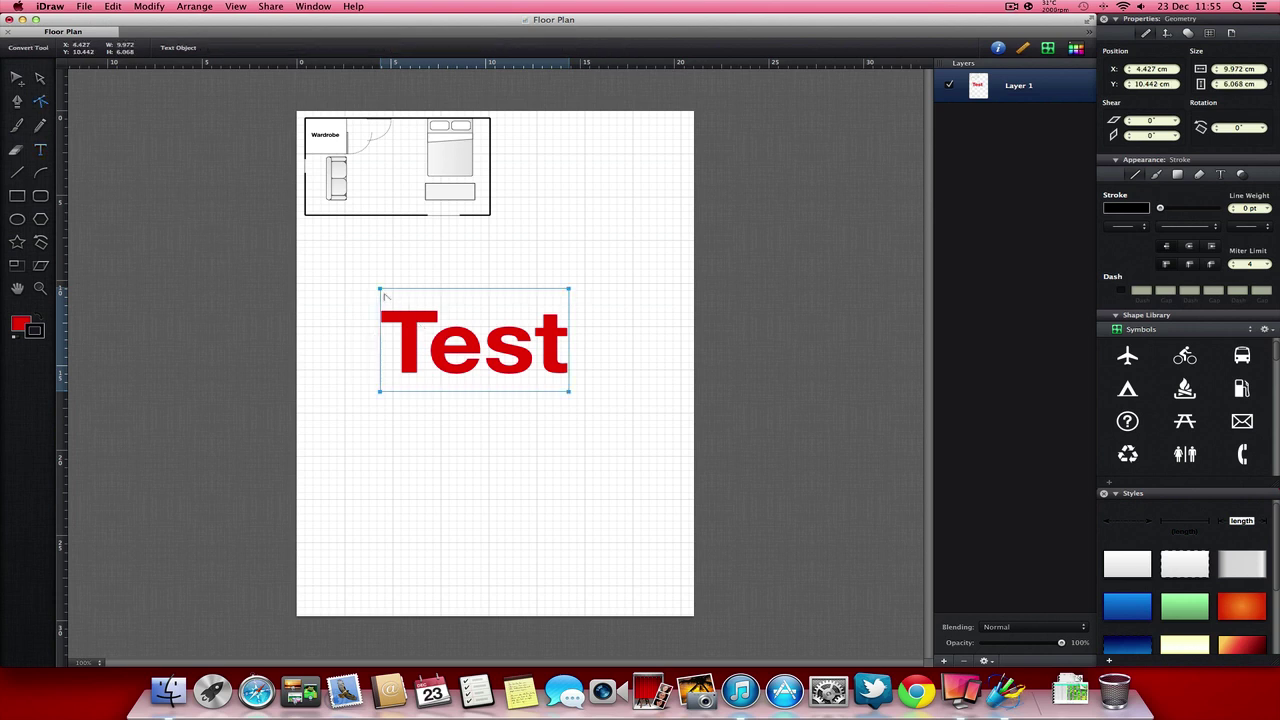
click(378, 397)
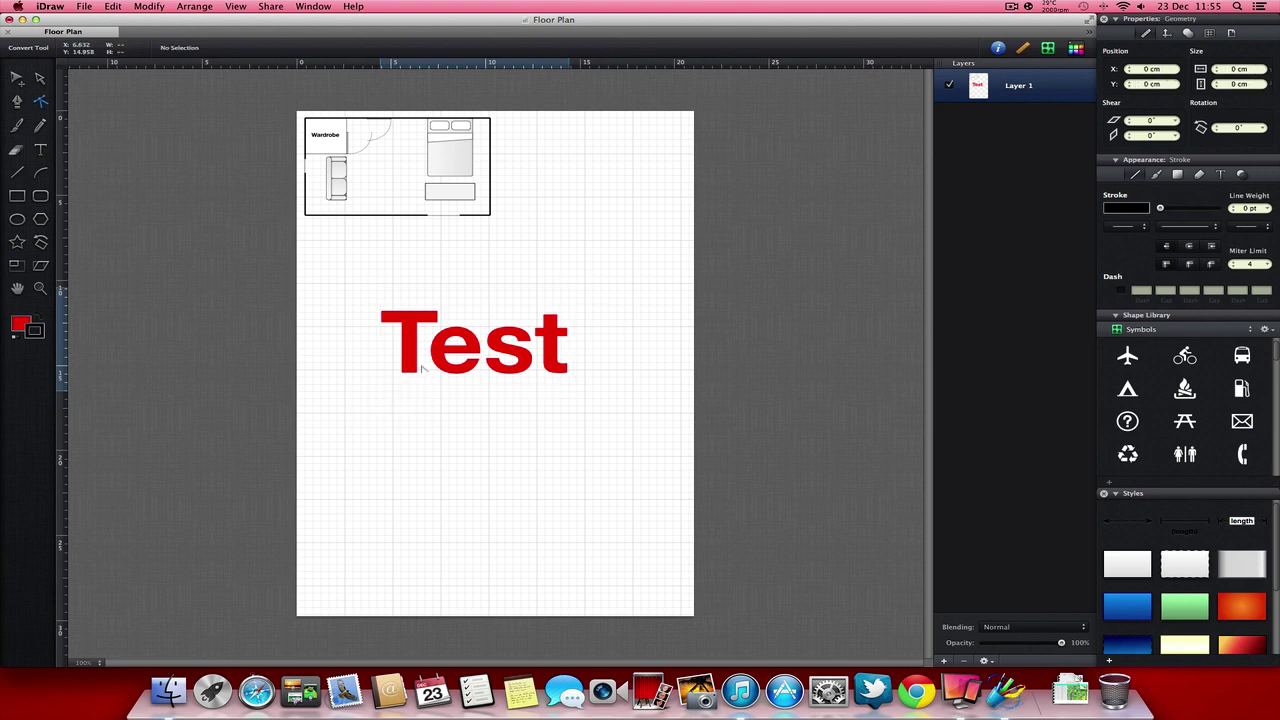
click(17, 78)
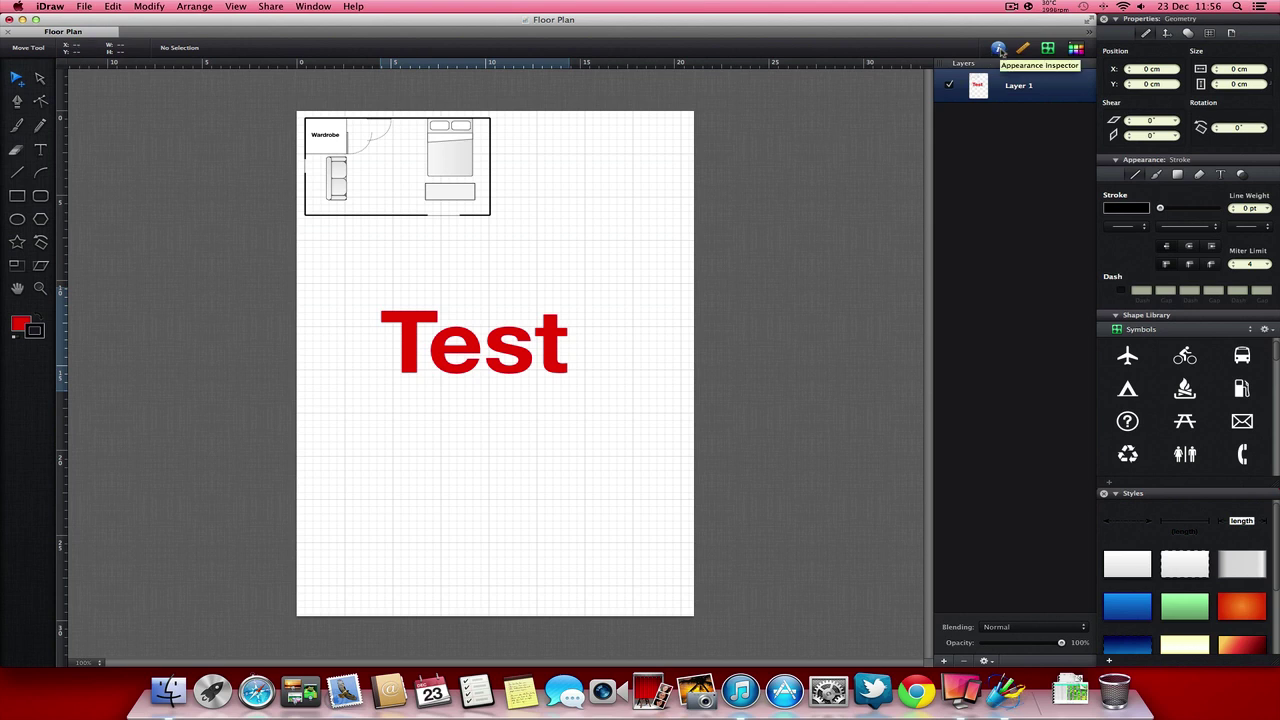
click(1001, 50)
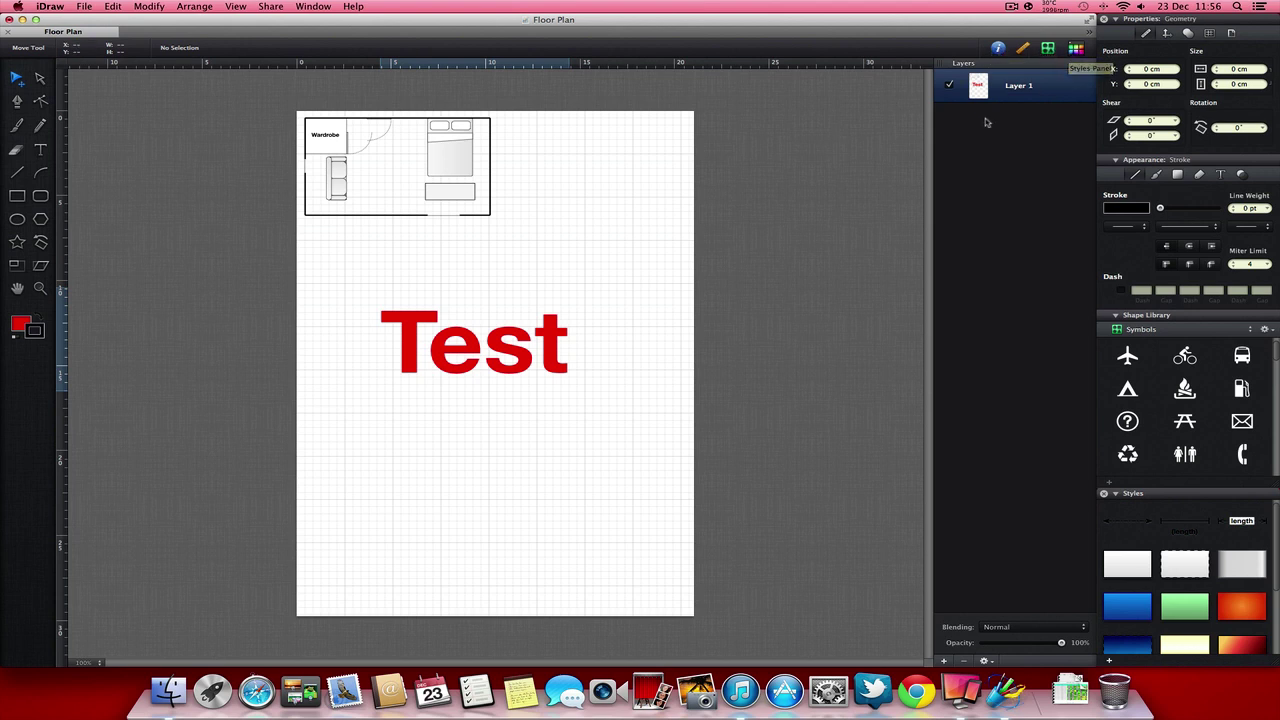
click(999, 50)
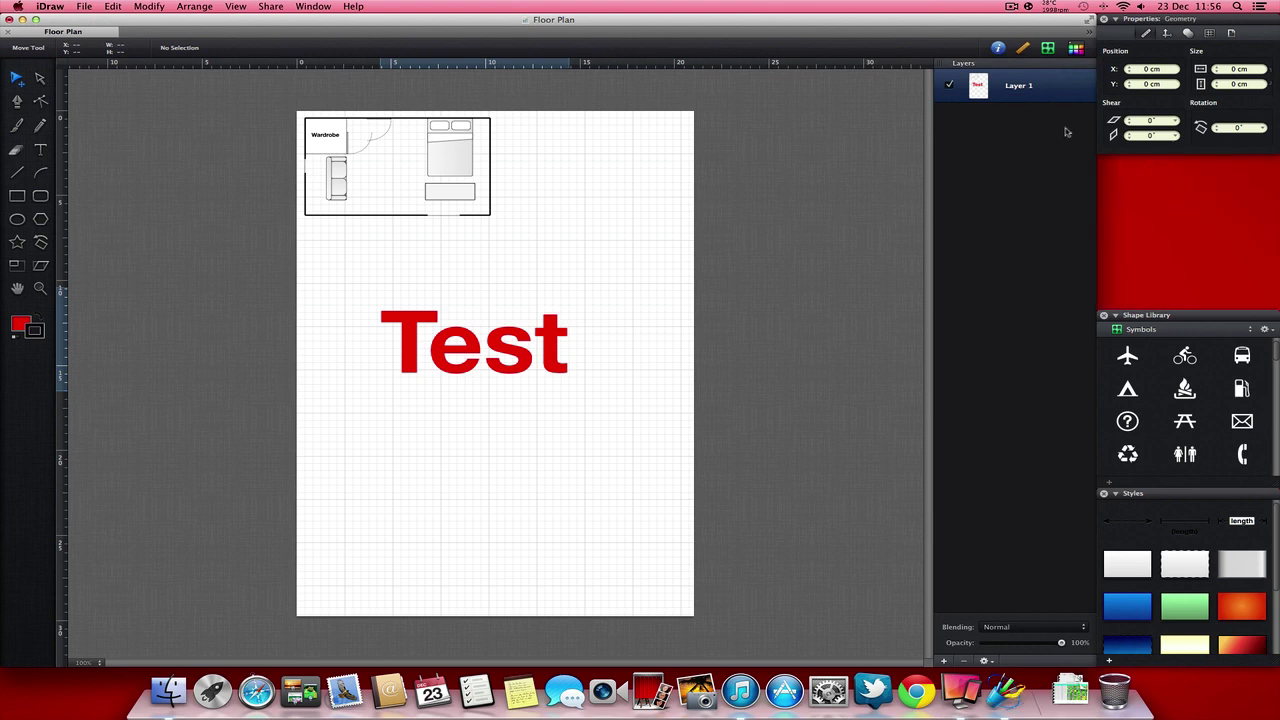
click(1004, 51)
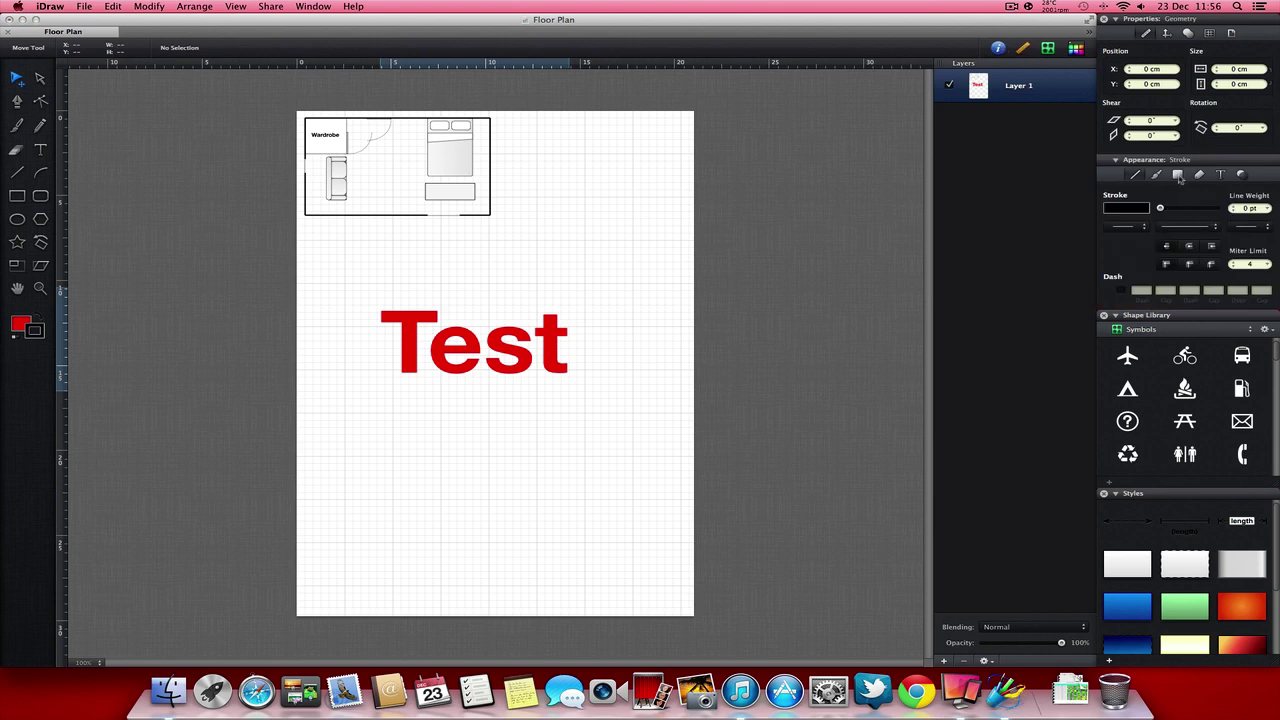
click(998, 49)
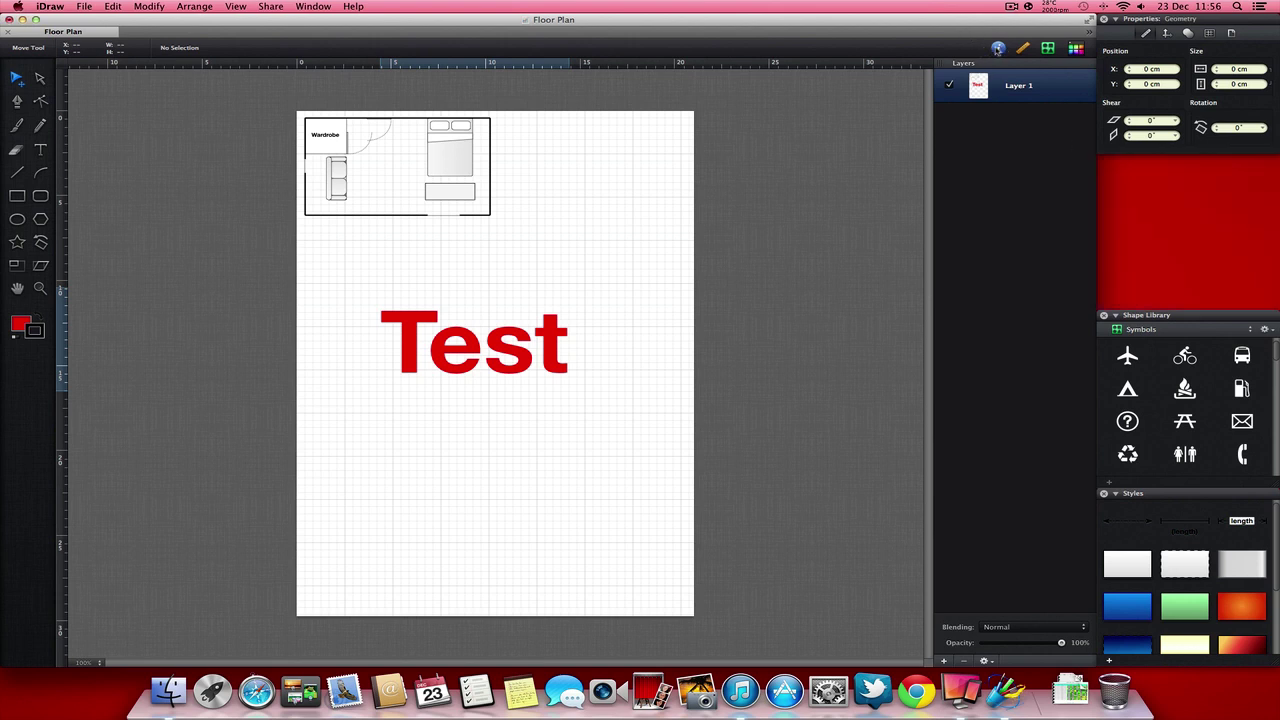
click(998, 49)
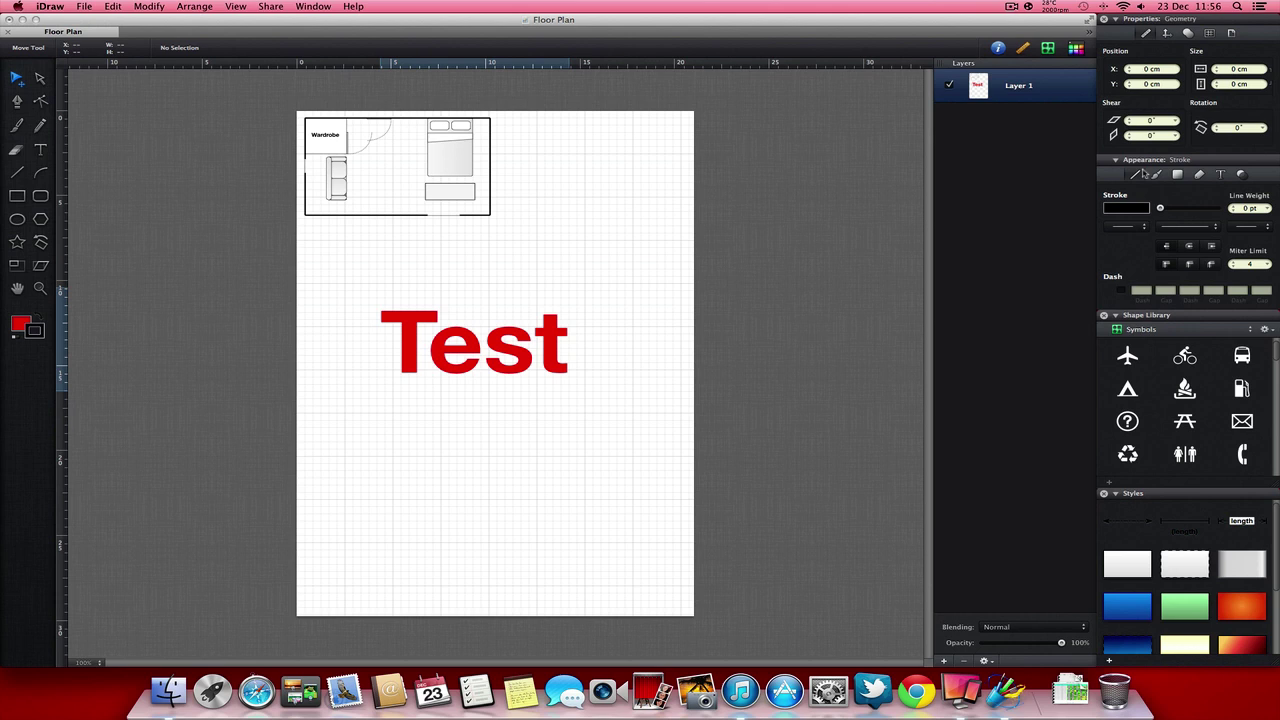
click(1177, 175)
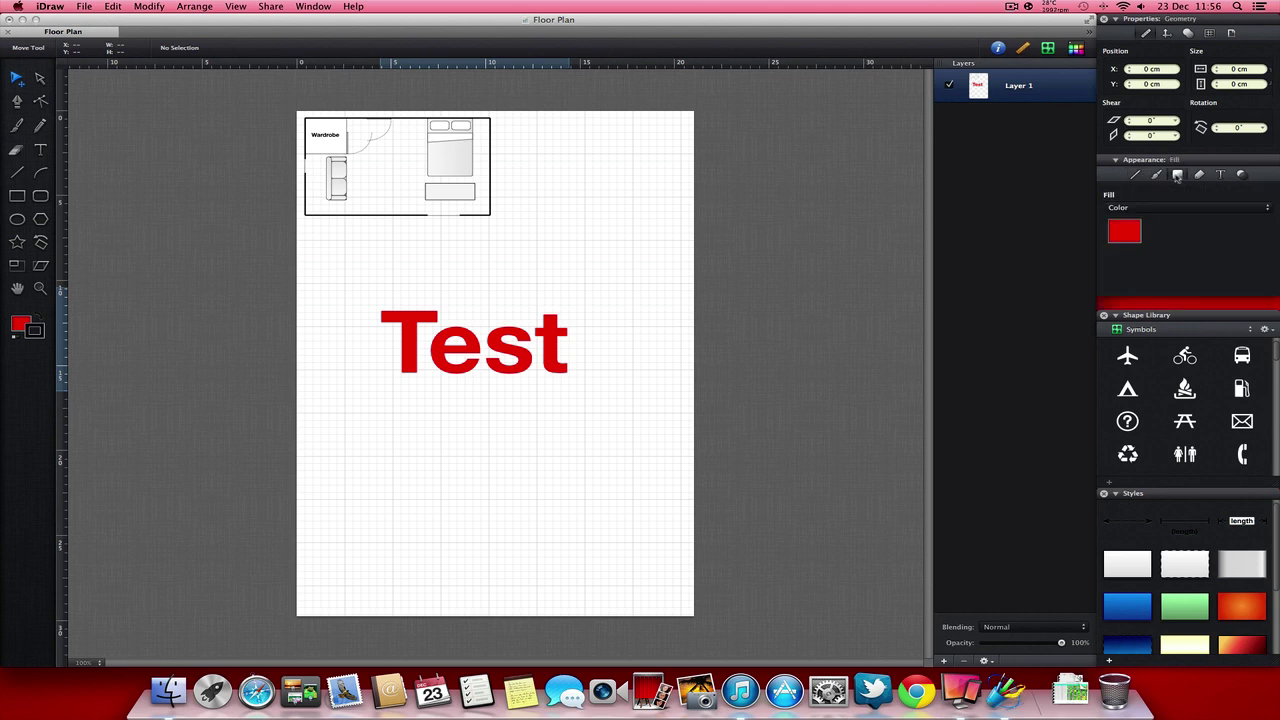
click(1133, 174)
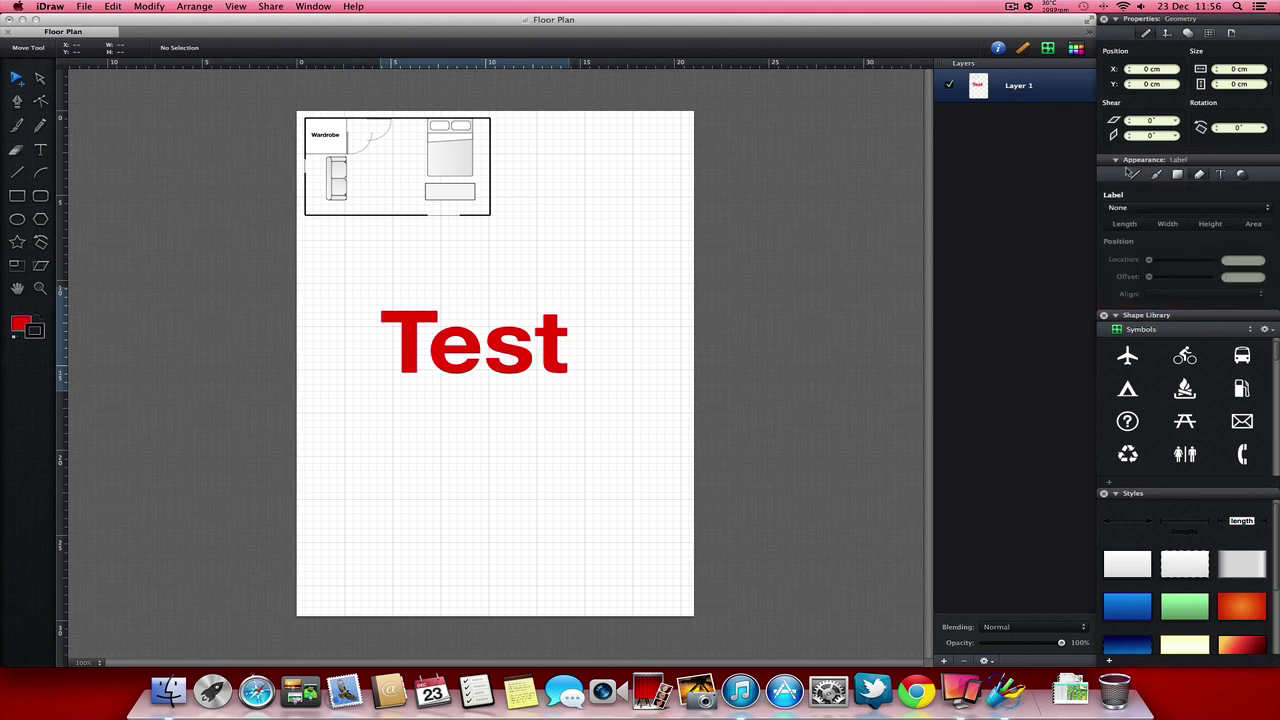
click(1137, 176)
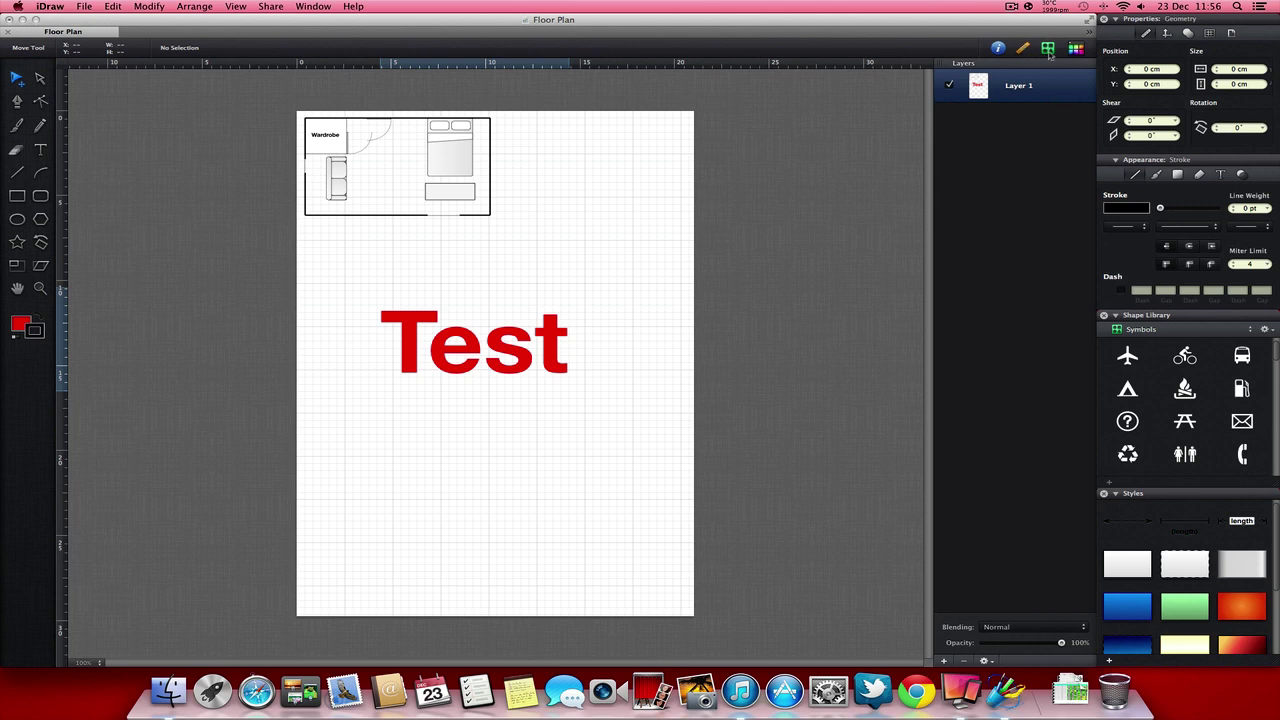
click(1048, 50)
click(1048, 50)
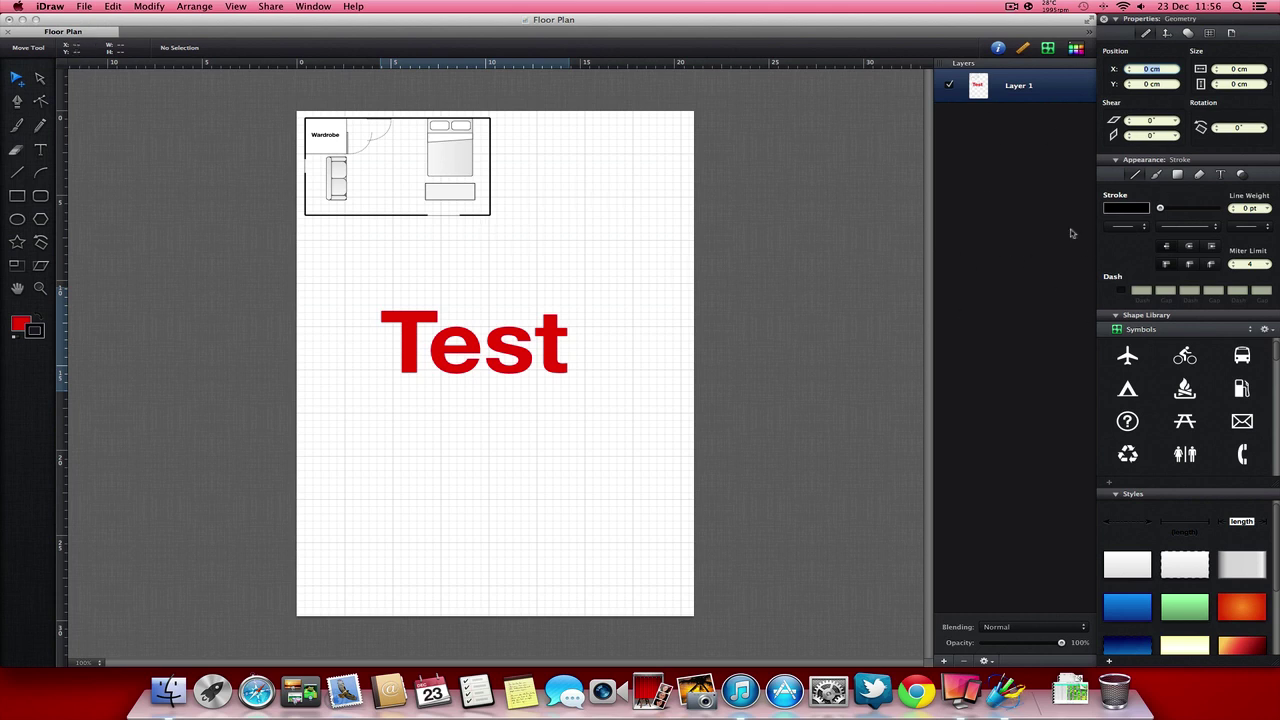
Create a new Untitled document from the Blank template using the A4 page-size preset.
click(98, 5)
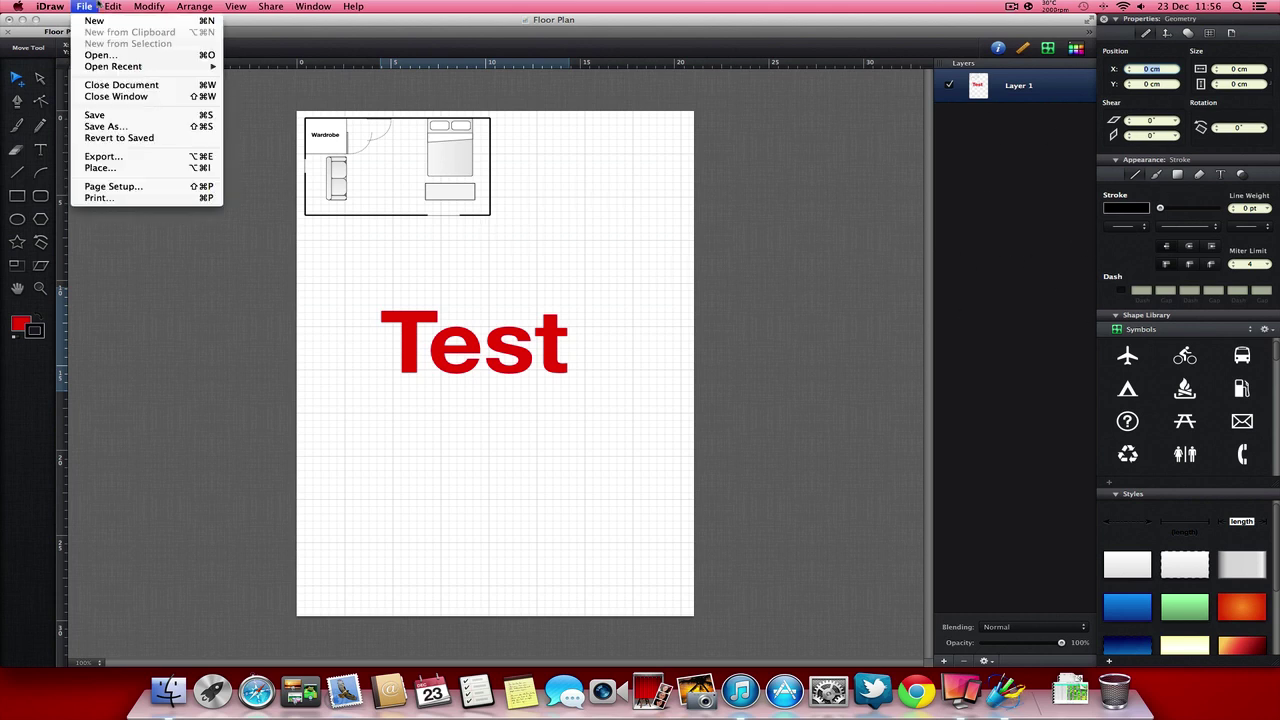
click(96, 20)
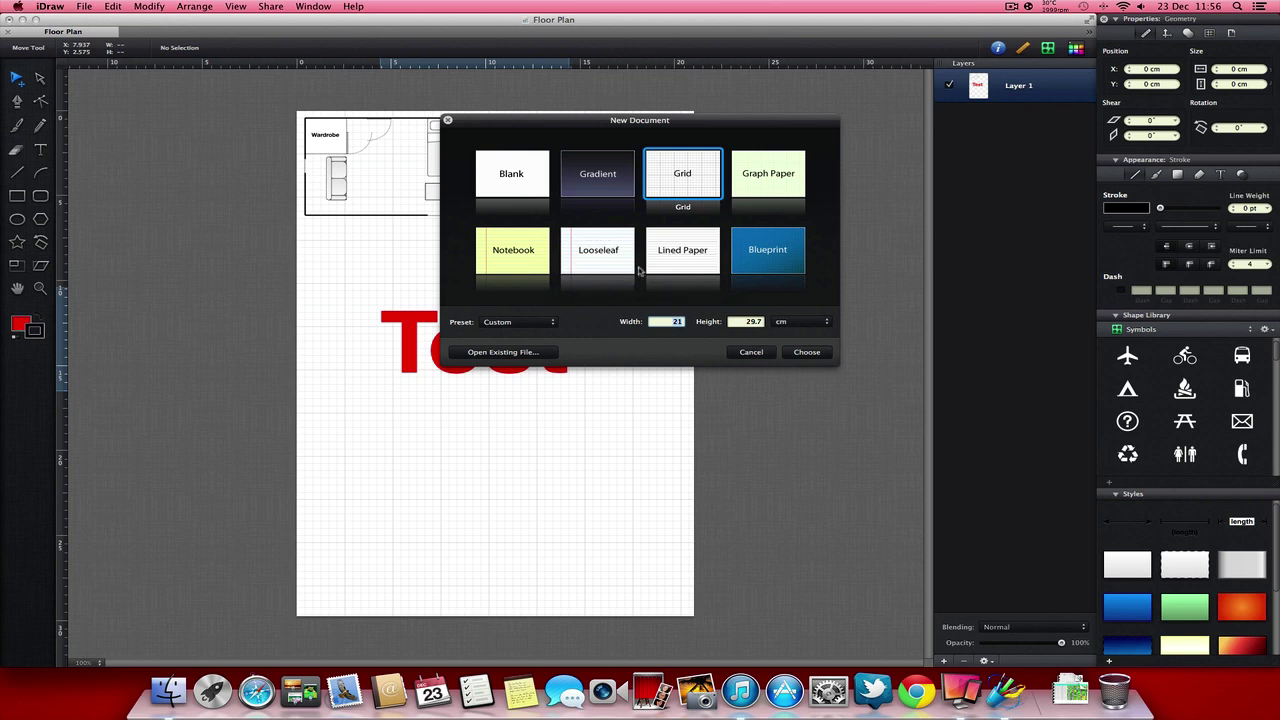
click(523, 194)
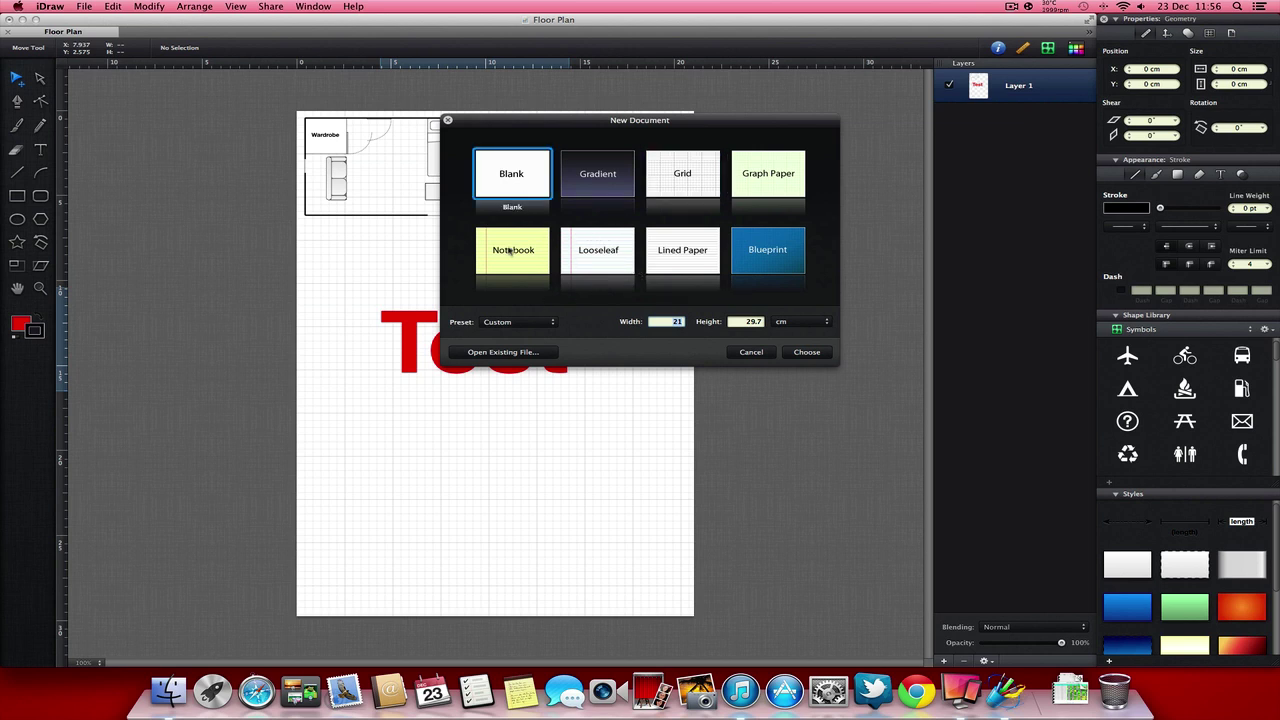
click(510, 324)
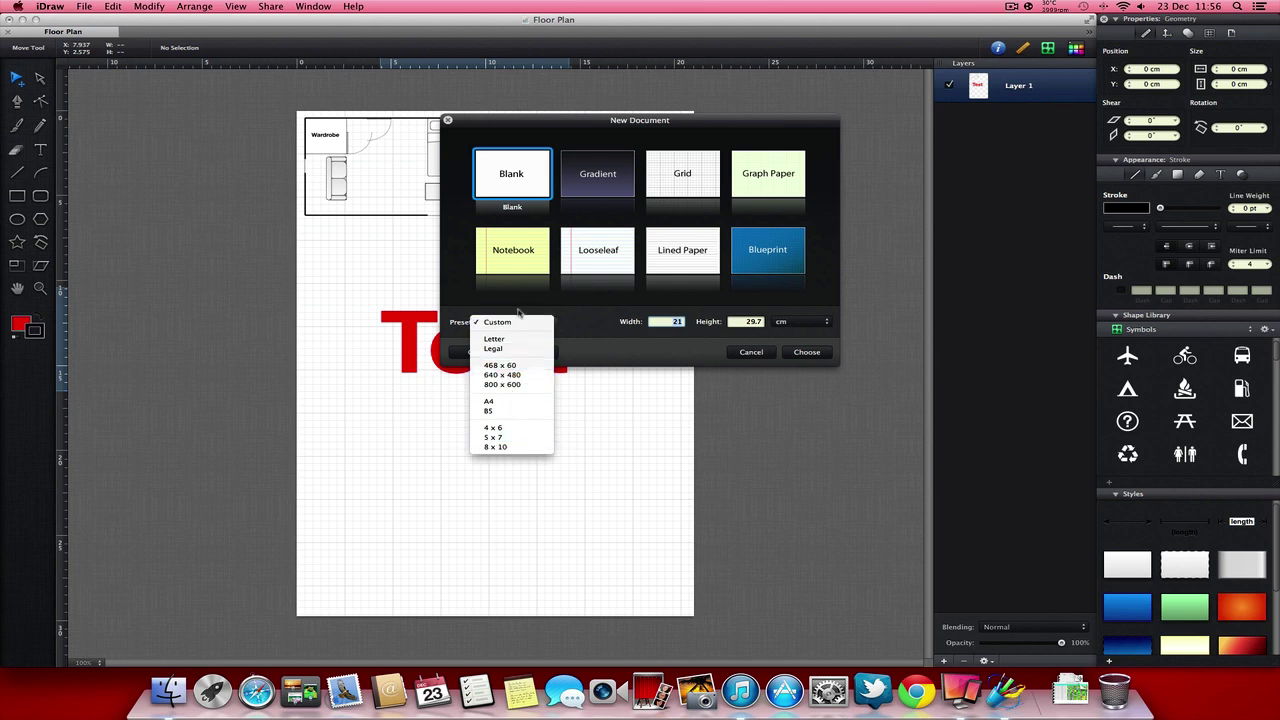
click(518, 401)
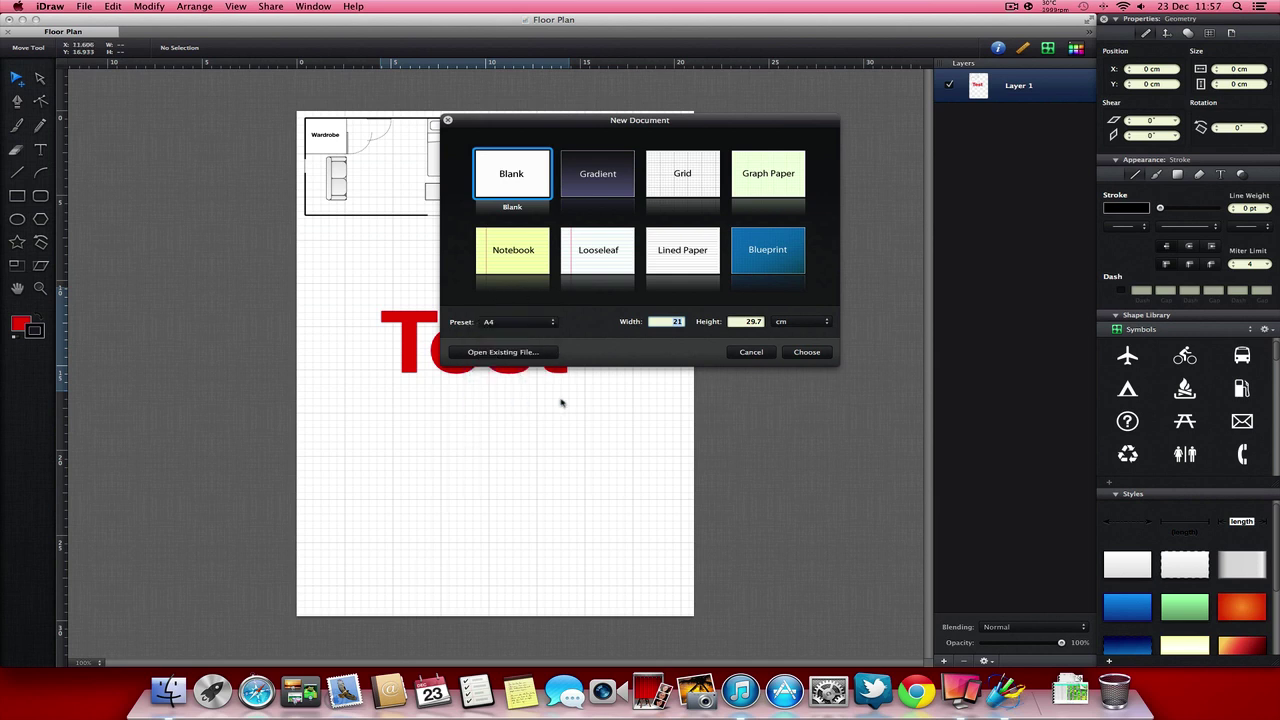
click(807, 353)
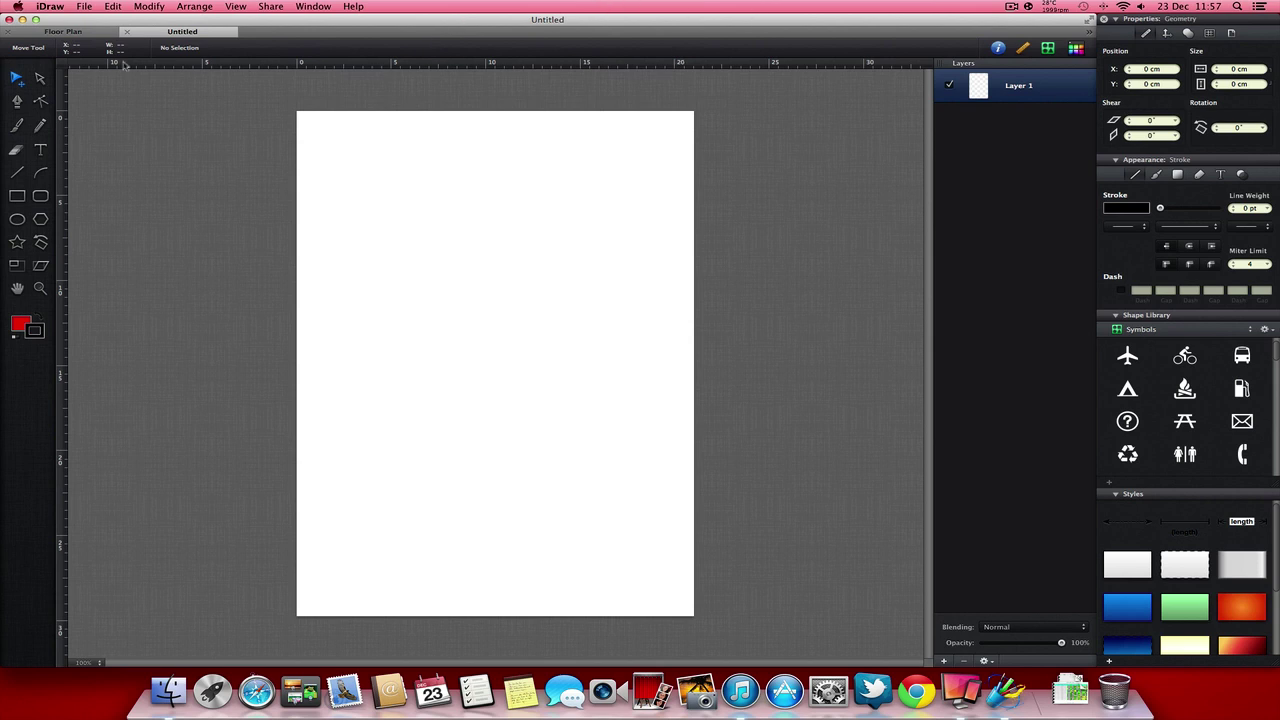
Return to the Untitled document tab and bring up its Export dialog.
click(97, 35)
click(147, 33)
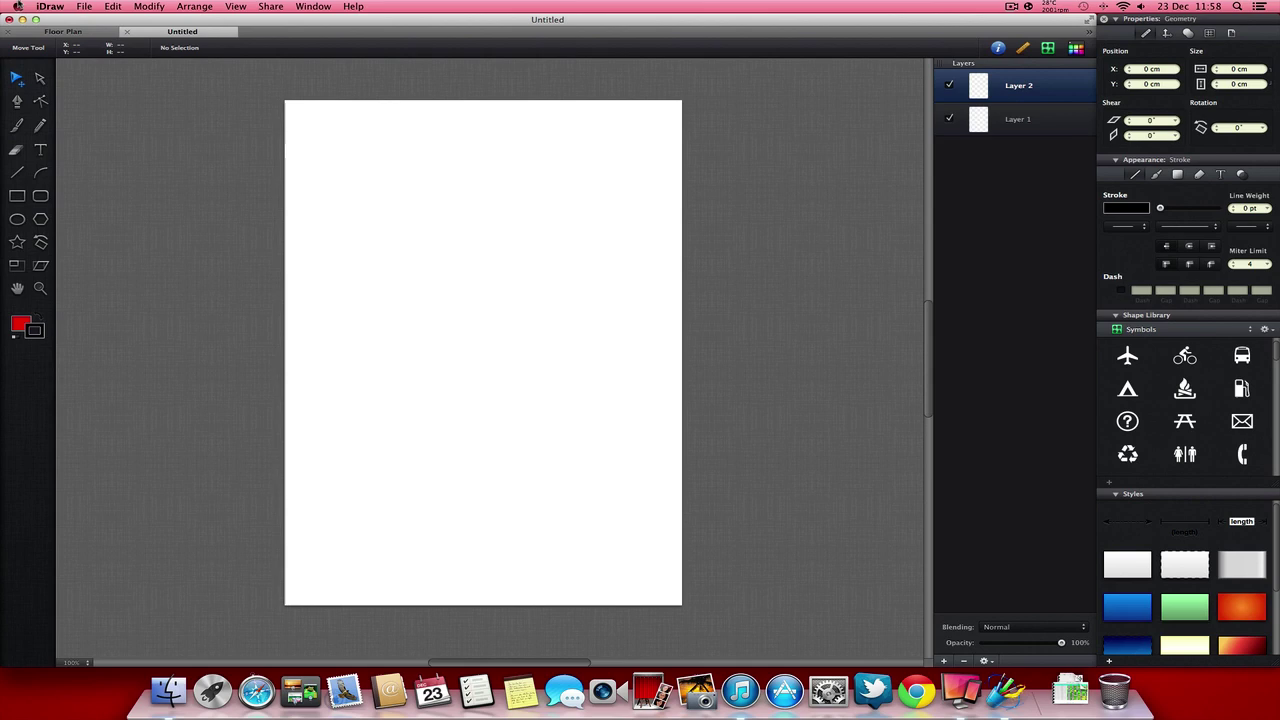
click(84, 6)
mouse_move(113, 7)
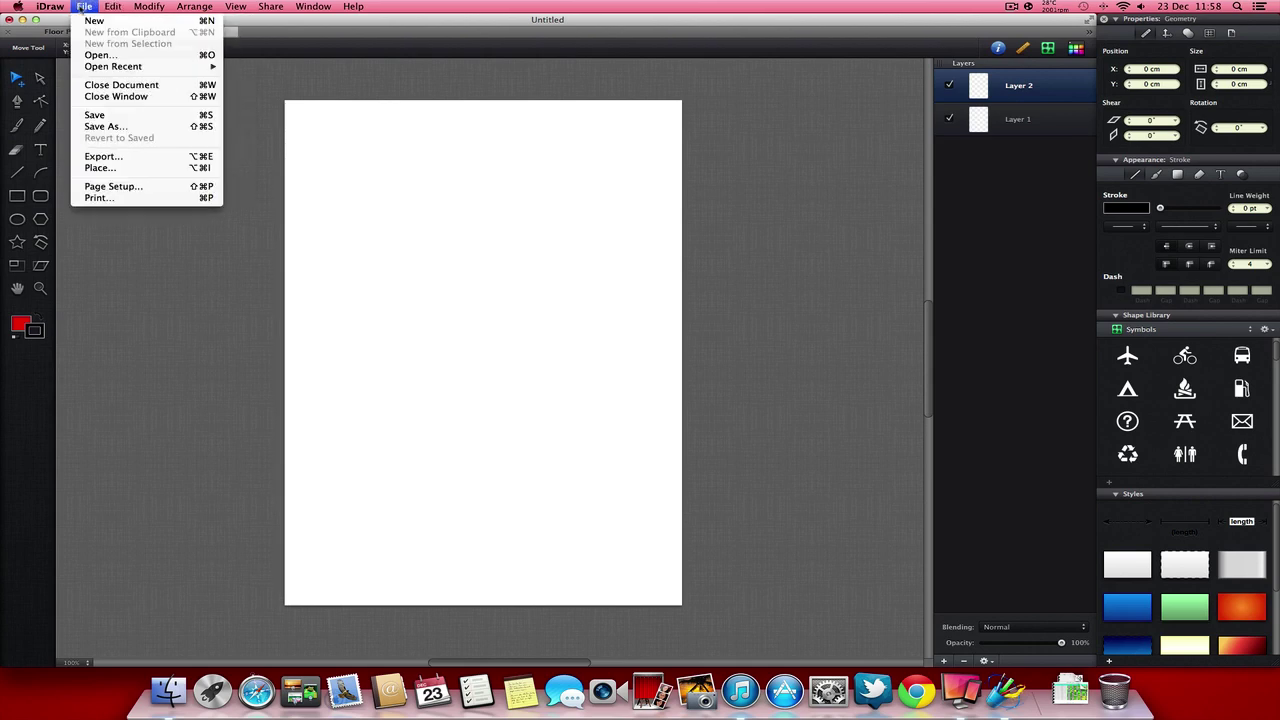
click(96, 161)
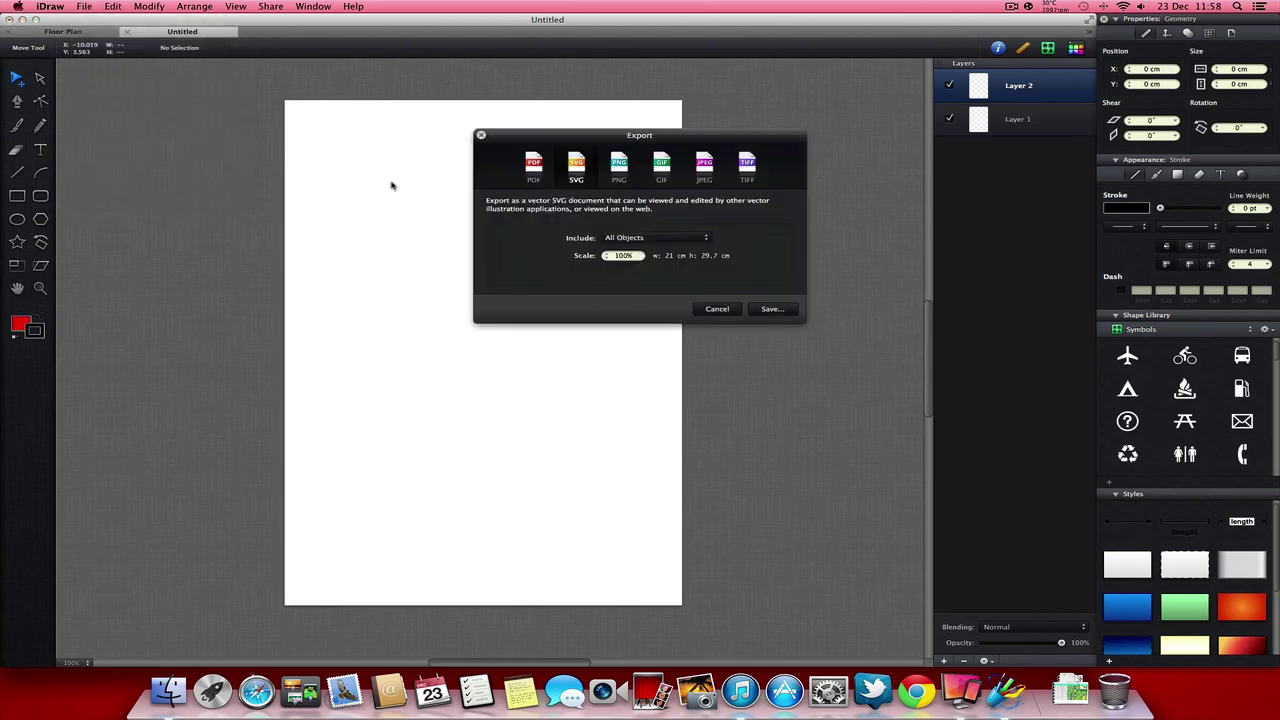
Compare the TIFF, PDF, SVG, PNG and JPEG export options, ending on GIF at 72 pixels/in.
click(747, 167)
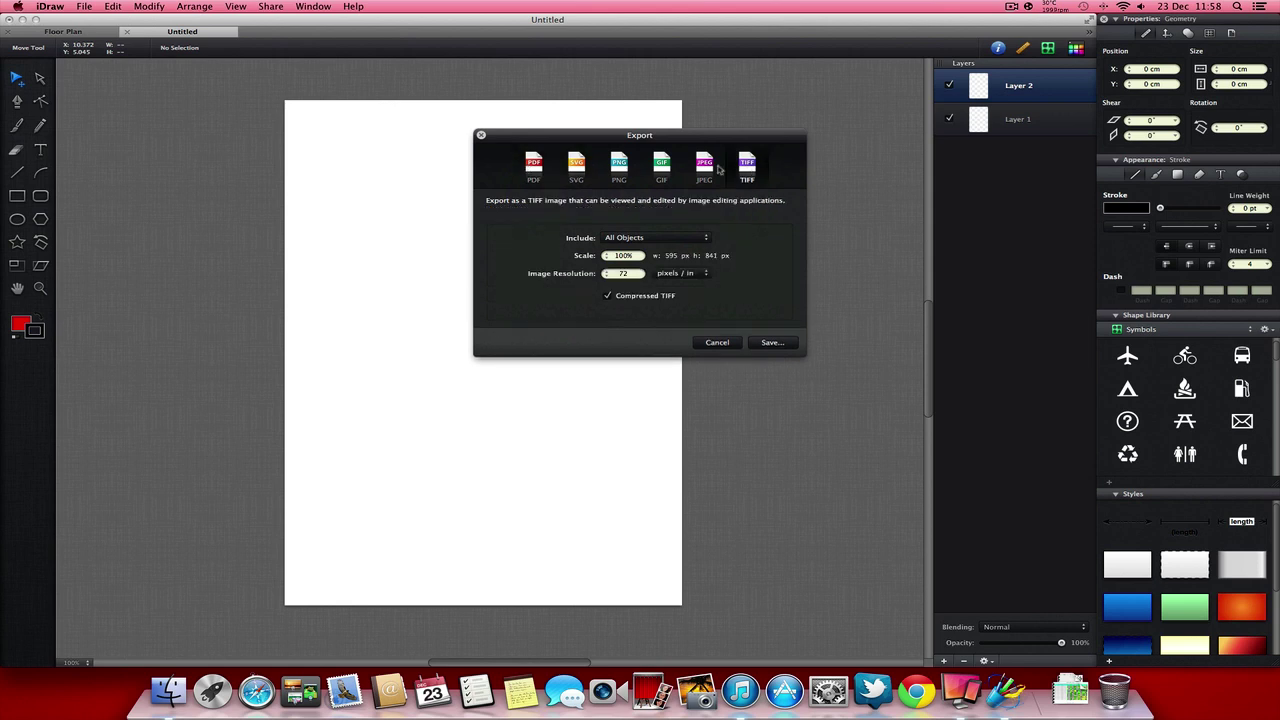
click(535, 165)
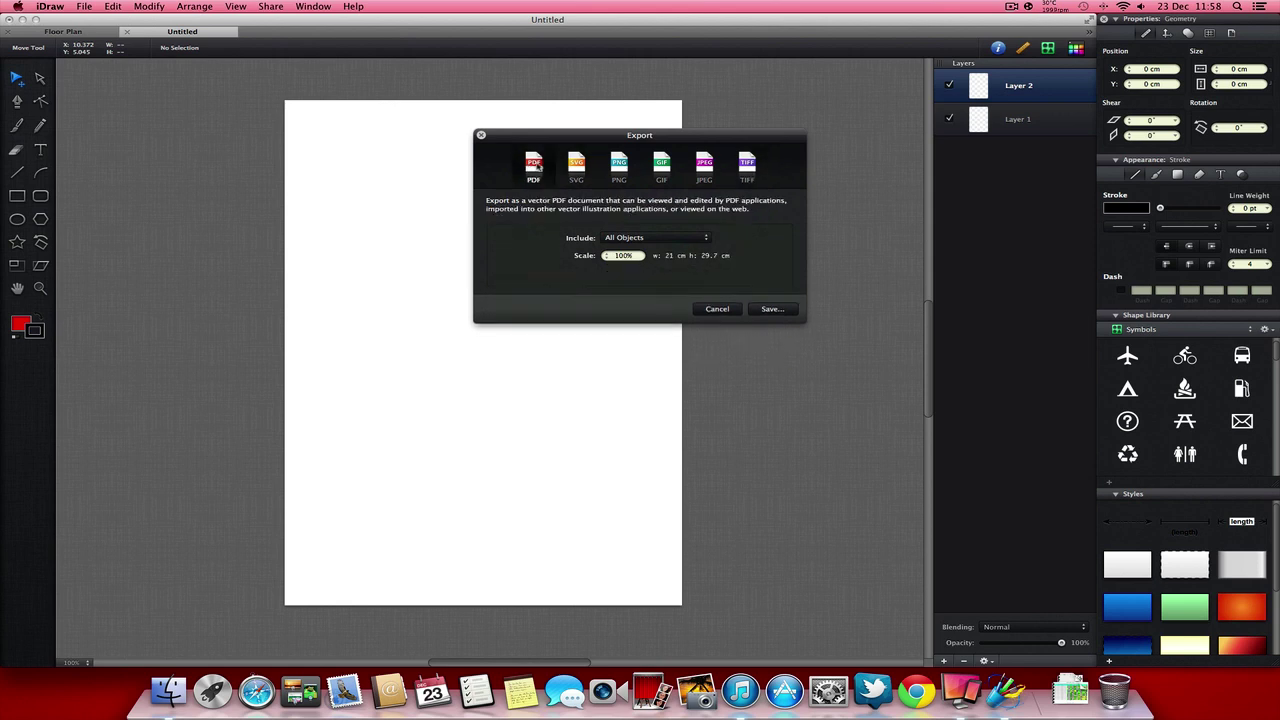
click(573, 167)
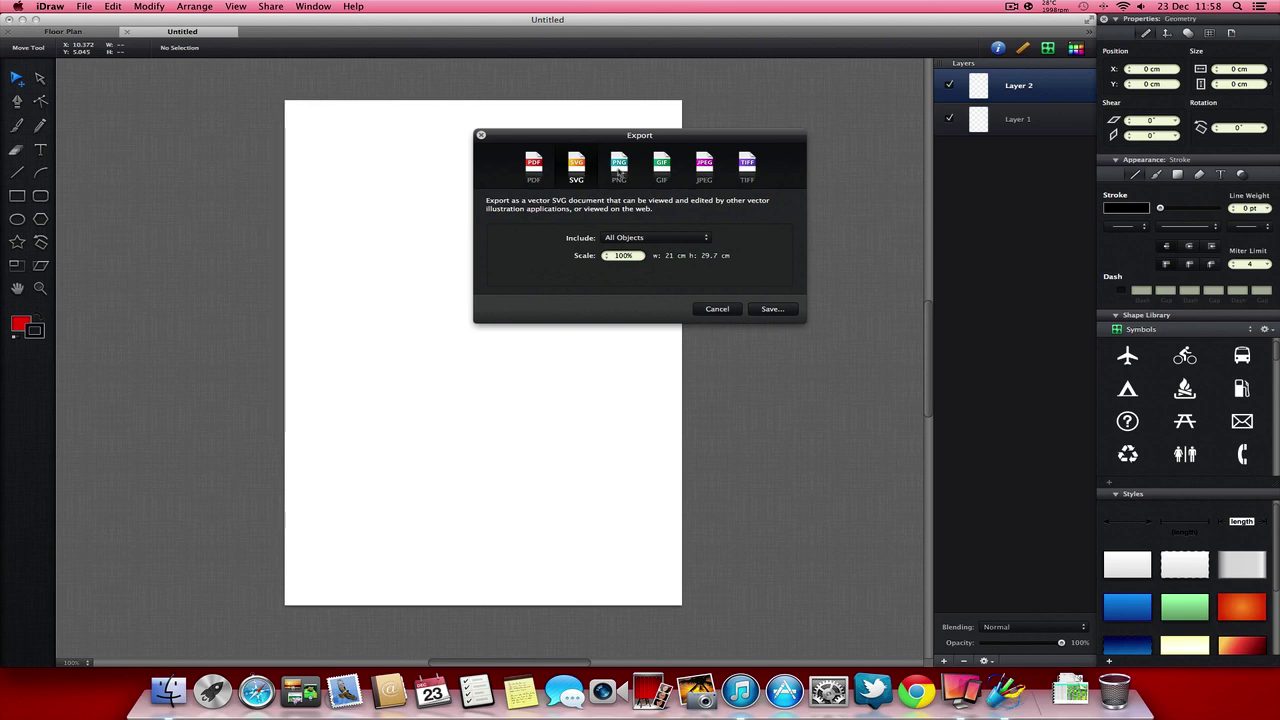
click(619, 168)
click(661, 168)
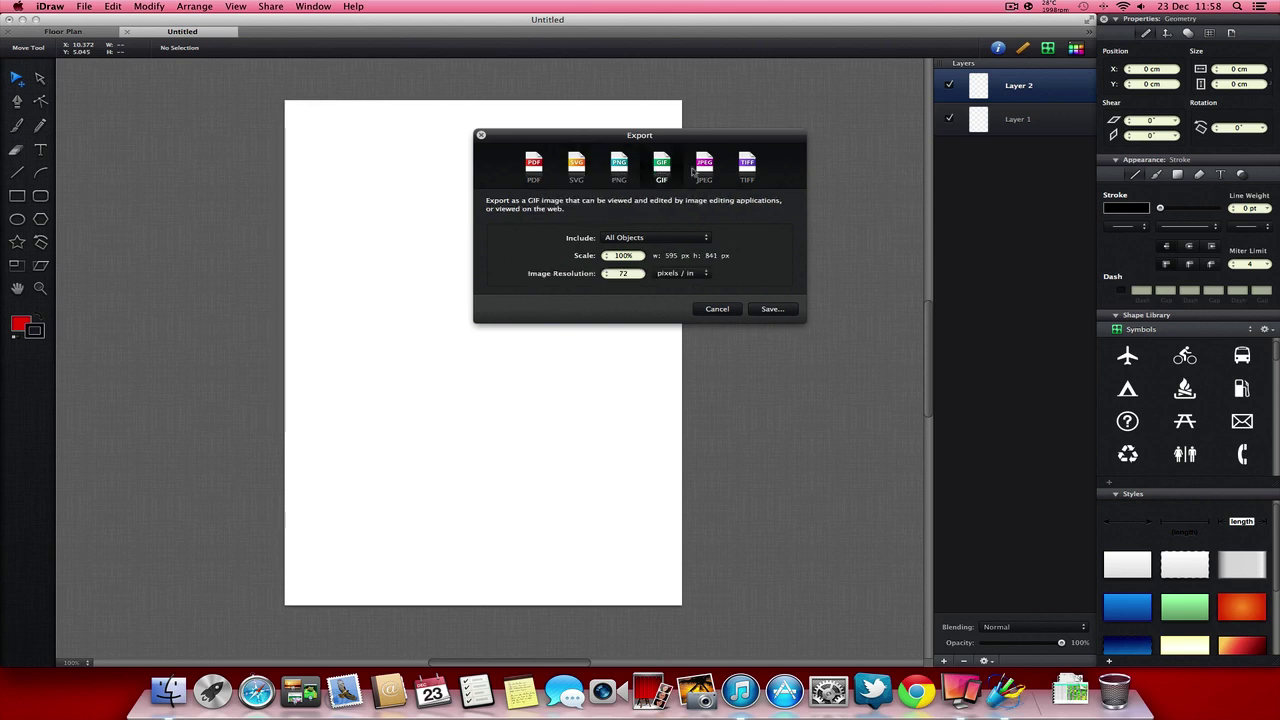
click(698, 170)
click(745, 172)
click(694, 170)
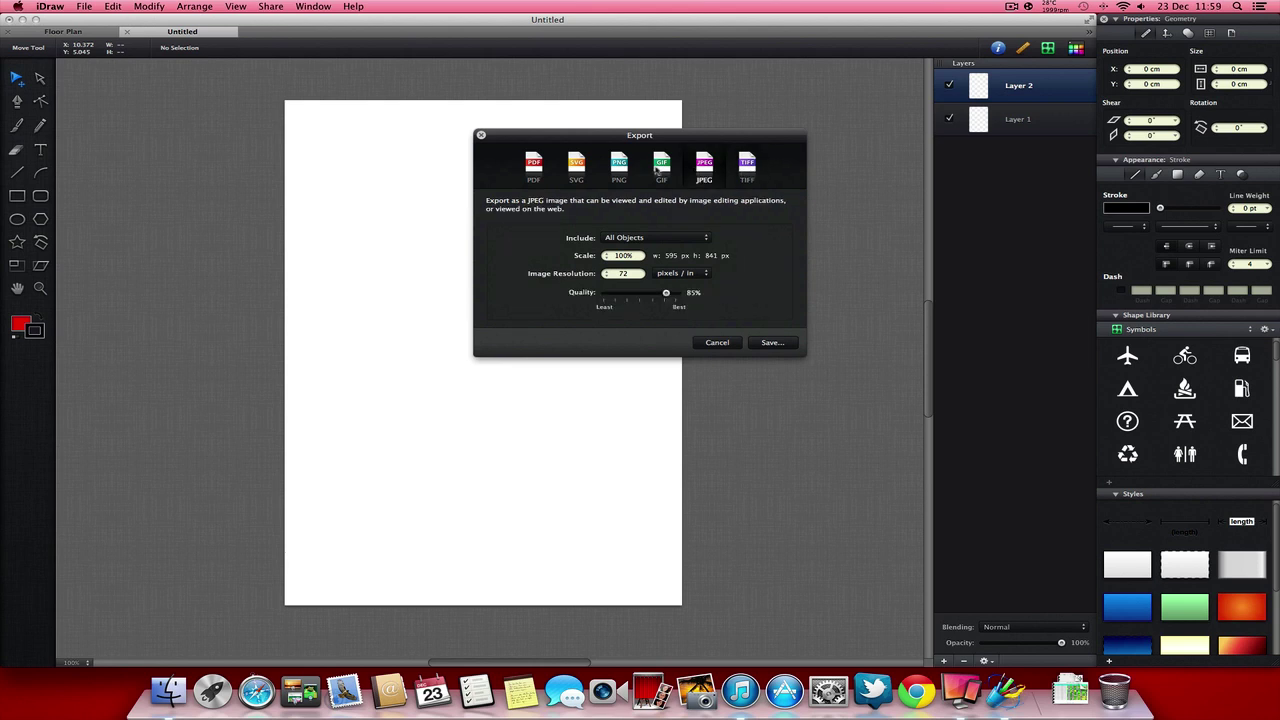
click(658, 168)
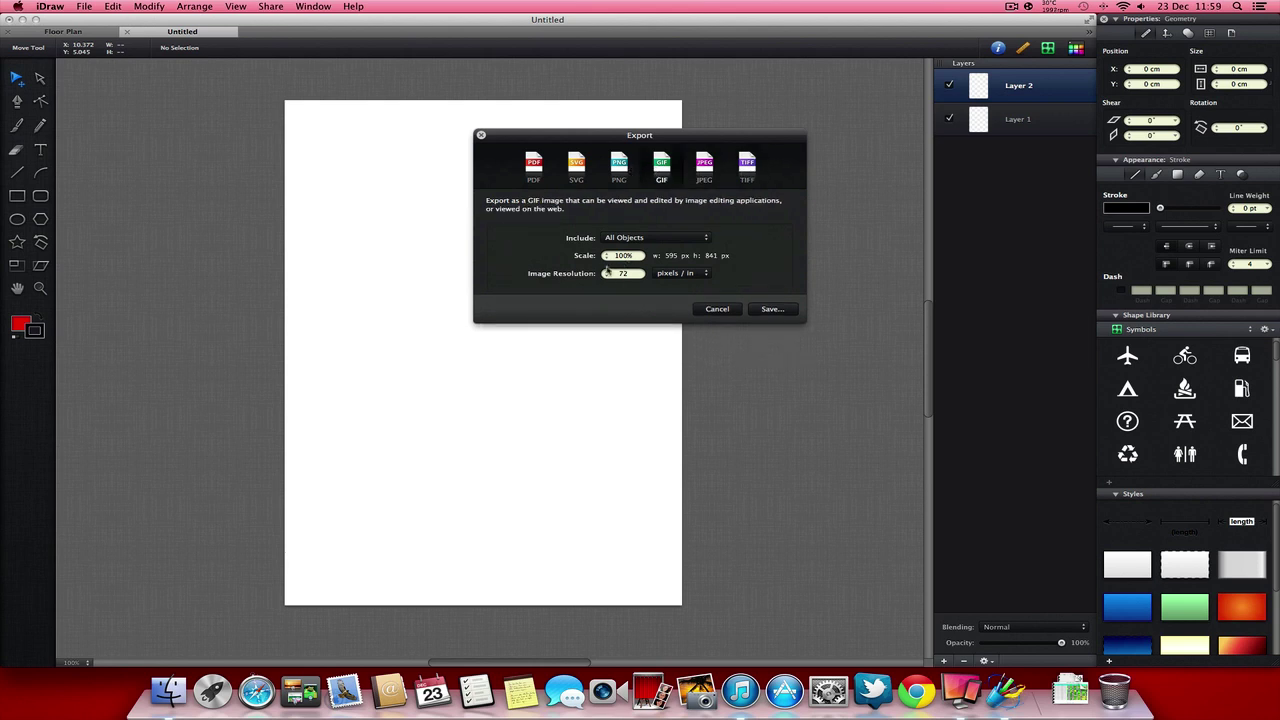